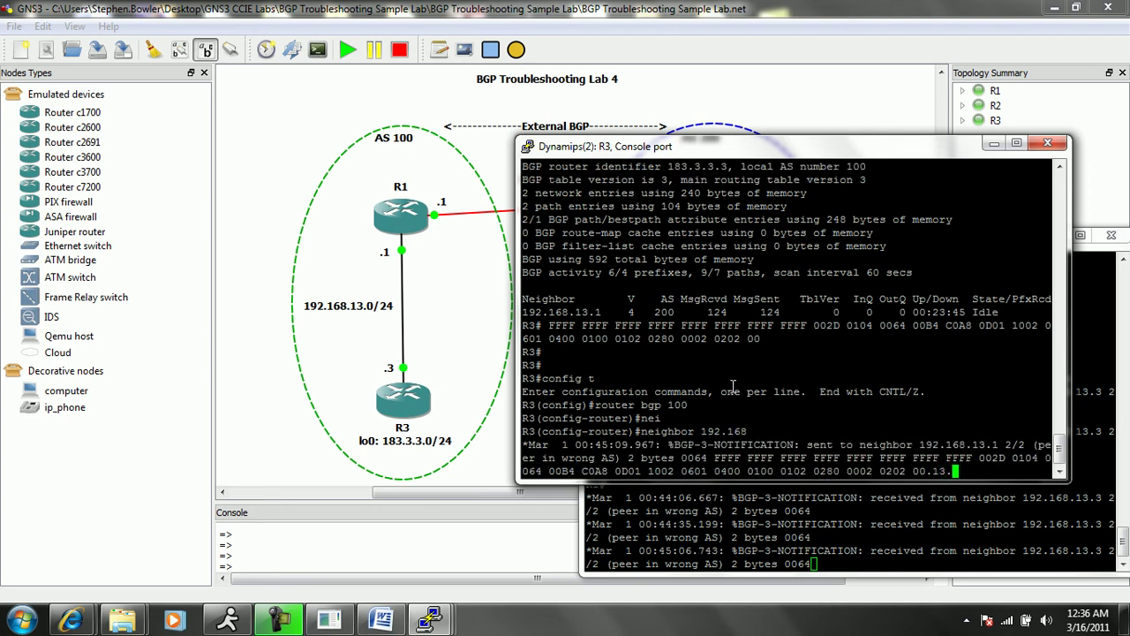
On R3, configure 'neighbor 192.168.13.1 remote-as 100' under router bgp 100.
{"action": "type", "text": "1 "}
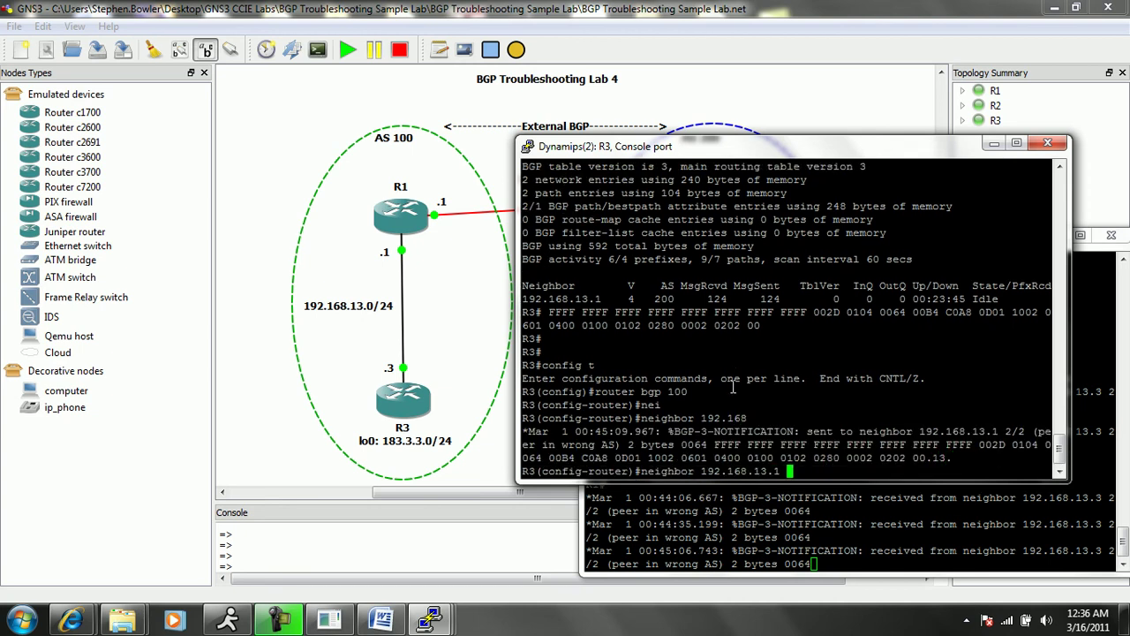
{"action": "type", "text": "remot"}
{"action": "key", "text": "BackSpace"}
{"action": "key", "text": "BackSpace"}
{"action": "key", "text": "BackSpace"}
{"action": "type", "text": "mo"}
{"action": "key", "text": "Tab"}
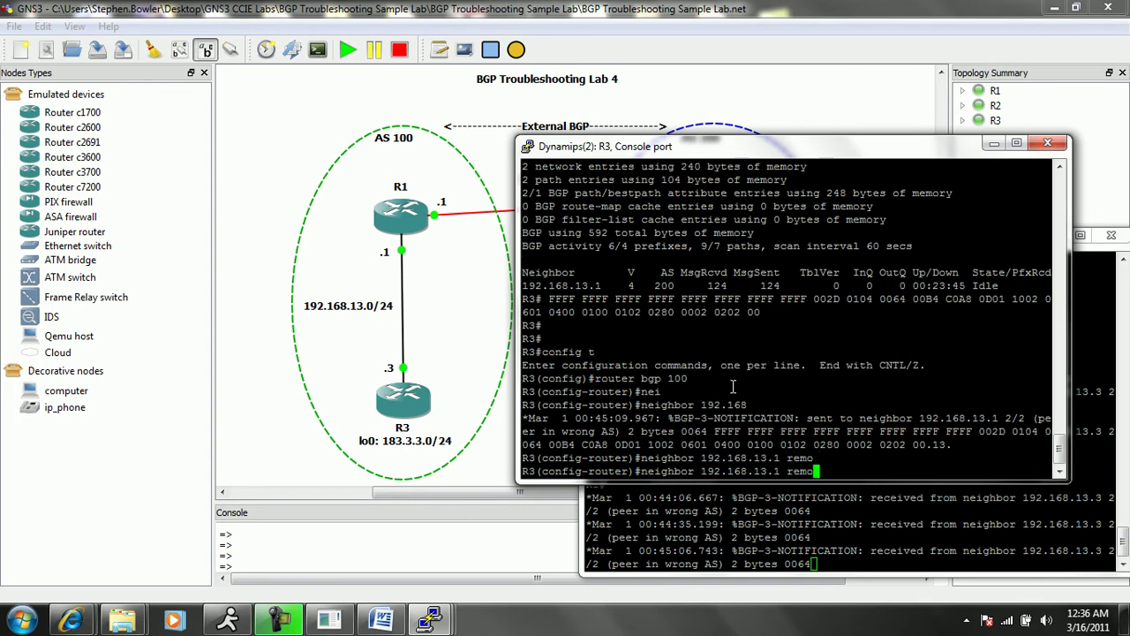
{"action": "type", "text": "t"}
{"action": "key", "text": "Tab"}
{"action": "type", "text": "?"}
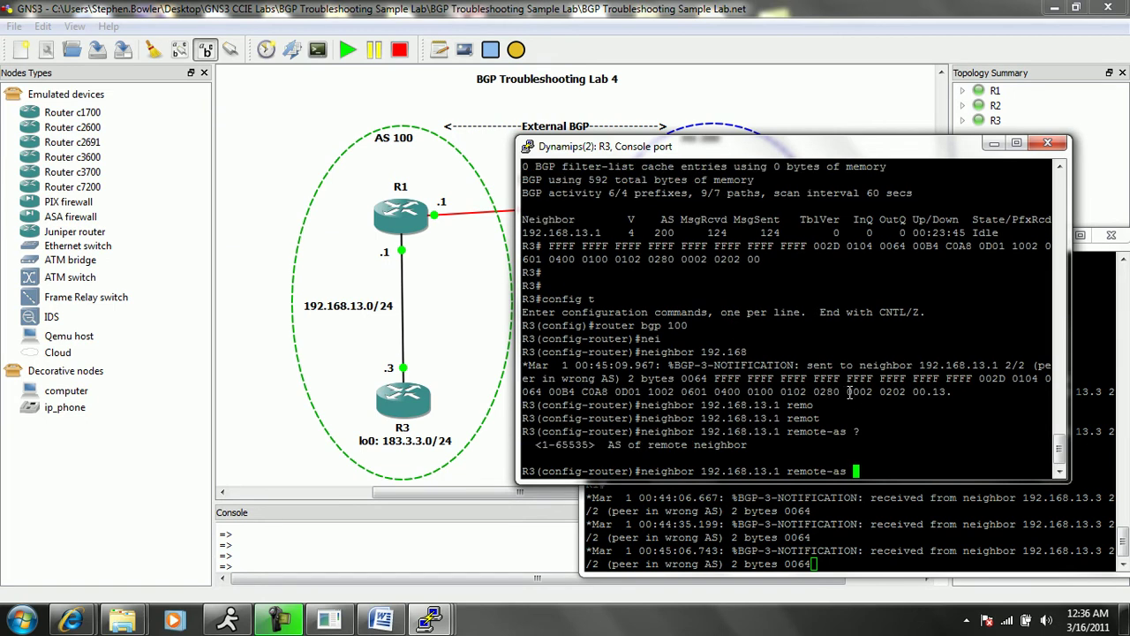
{"action": "double_click", "coordinate": [633, 444]}
{"action": "left_click", "coordinate": [841, 436]}
{"action": "type", "text": "100"}
{"action": "key", "text": "Return"}
{"action": "key", "text": "Return"}
{"action": "key", "text": "Return"}
{"action": "key", "text": "Return"}
{"action": "key", "text": "Return"}
{"action": "key", "text": "Return"}
{"action": "key", "text": "Return"}
{"action": "key", "text": "Return"}
{"action": "key", "text": "Return"}
{"action": "key", "text": "Return"}
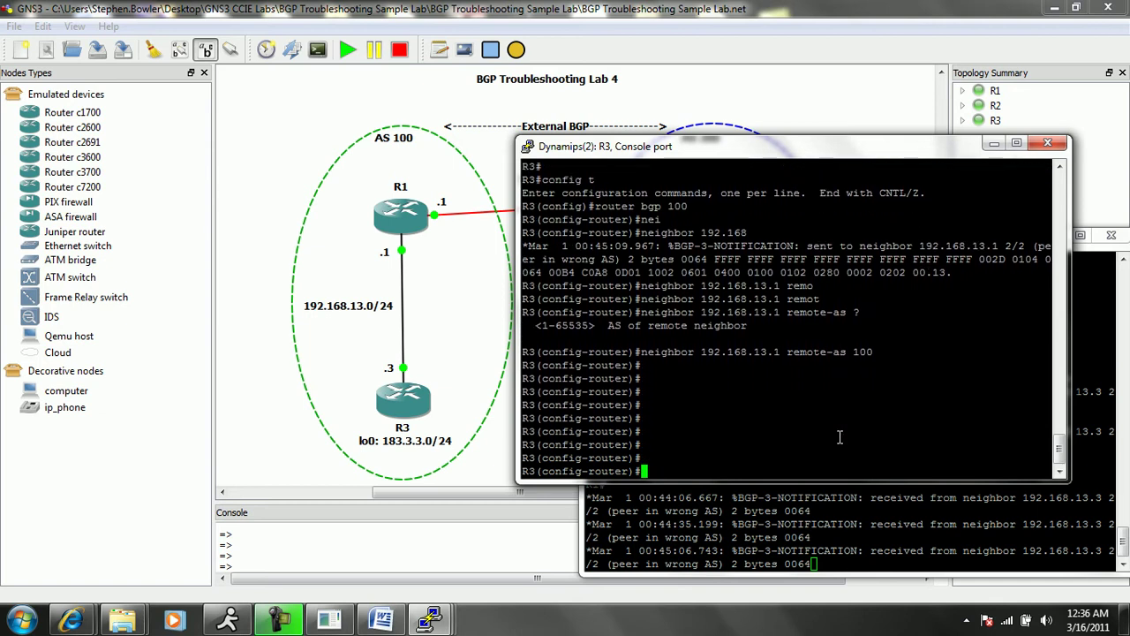
Leave R3's configuration mode with 'end'.
{"action": "key", "text": "Return"}
{"action": "key", "text": "Return"}
{"action": "key", "text": "Return"}
{"action": "type", "text": "end"}
{"action": "key", "text": "Return"}
{"action": "key", "text": "Return"}
{"action": "key", "text": "Return"}
{"action": "key", "text": "Return"}
{"action": "key", "text": "Return"}
{"action": "key", "text": "Return"}
{"action": "key", "text": "Return"}
{"action": "key", "text": "Return"}
{"action": "key", "text": "Return"}
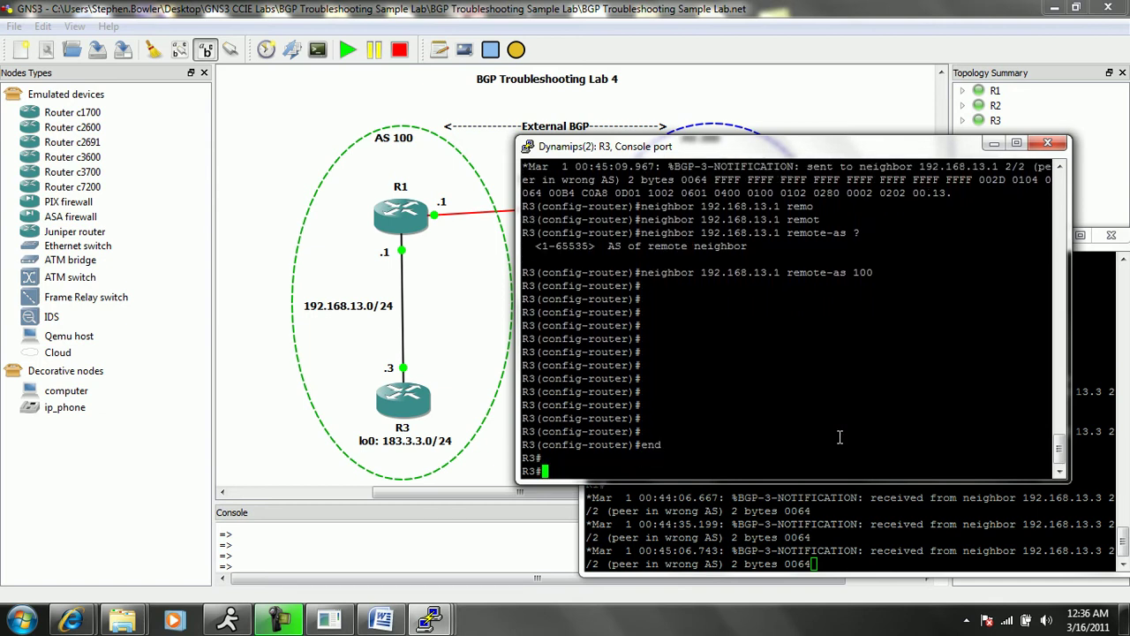
{"action": "key", "text": "Return"}
{"action": "key", "text": "Return"}
{"action": "key", "text": "Return"}
{"action": "key", "text": "Return"}
{"action": "key", "text": "Return"}
{"action": "key", "text": "Return"}
{"action": "key", "text": "Return"}
{"action": "key", "text": "Return"}
{"action": "key", "text": "Return"}
{"action": "key", "text": "Return"}
{"action": "key", "text": "Return"}
{"action": "key", "text": "Return"}
{"action": "key", "text": "Return"}
{"action": "key", "text": "Return"}
{"action": "key", "text": "Return"}
{"action": "key", "text": "Return"}
{"action": "key", "text": "Return"}
{"action": "key", "text": "Return"}
{"action": "key", "text": "Return"}
{"action": "key", "text": "Return"}
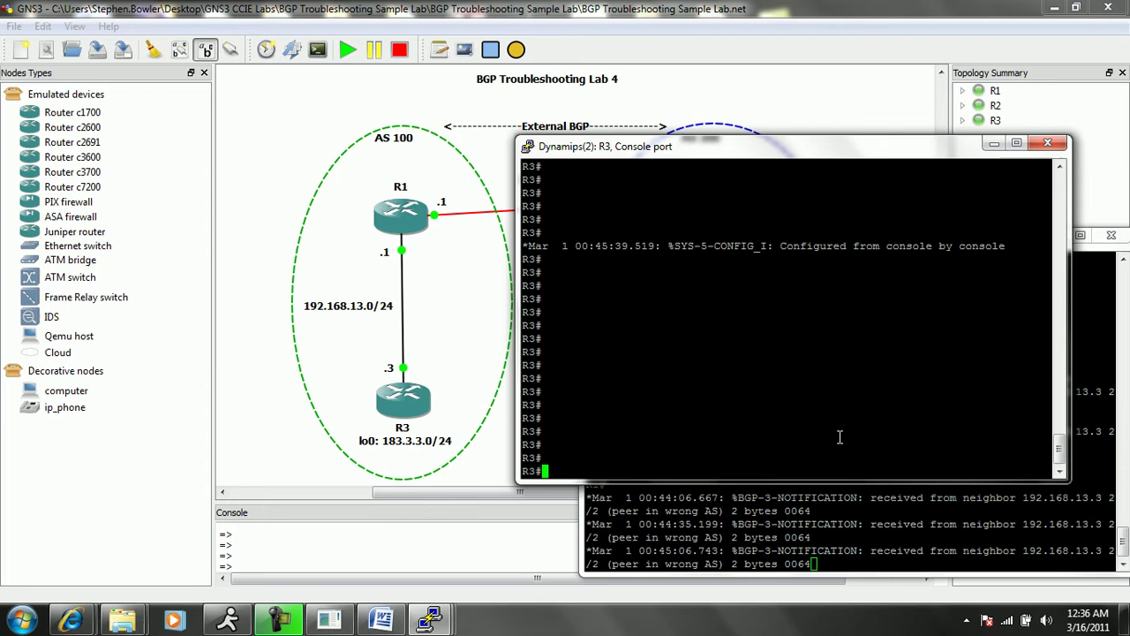
Run 'show ip bgp summary' on R3 and note neighbor AS 100 and the ADJCHANGE Up message.
{"action": "left_click", "coordinate": [789, 515]}
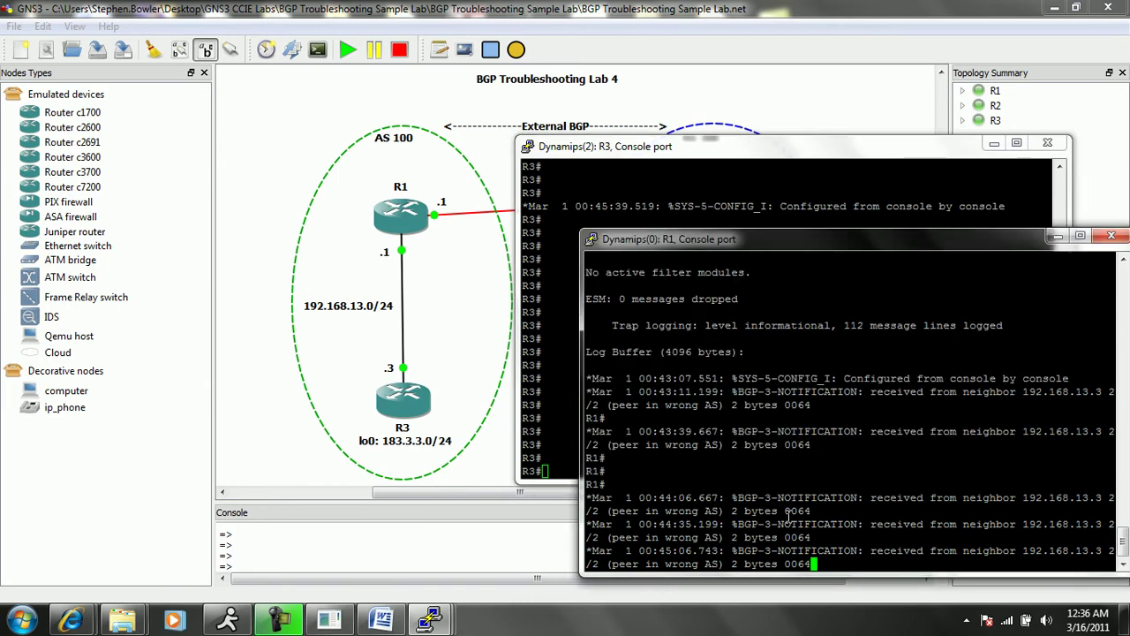
{"action": "key", "text": "Return"}
{"action": "key", "text": "Return"}
{"action": "key", "text": "Return"}
{"action": "key", "text": "Return"}
{"action": "key", "text": "Return"}
{"action": "key", "text": "Return"}
{"action": "key", "text": "Return"}
{"action": "key", "text": "Return"}
{"action": "key", "text": "Return"}
{"action": "key", "text": "Return"}
{"action": "key", "text": "Return"}
{"action": "key", "text": "Return"}
{"action": "key", "text": "Return"}
{"action": "key", "text": "Return"}
{"action": "key", "text": "Return"}
{"action": "key", "text": "Return"}
{"action": "key", "text": "Return"}
{"action": "key", "text": "Return"}
{"action": "key", "text": "Return"}
{"action": "key", "text": "Return"}
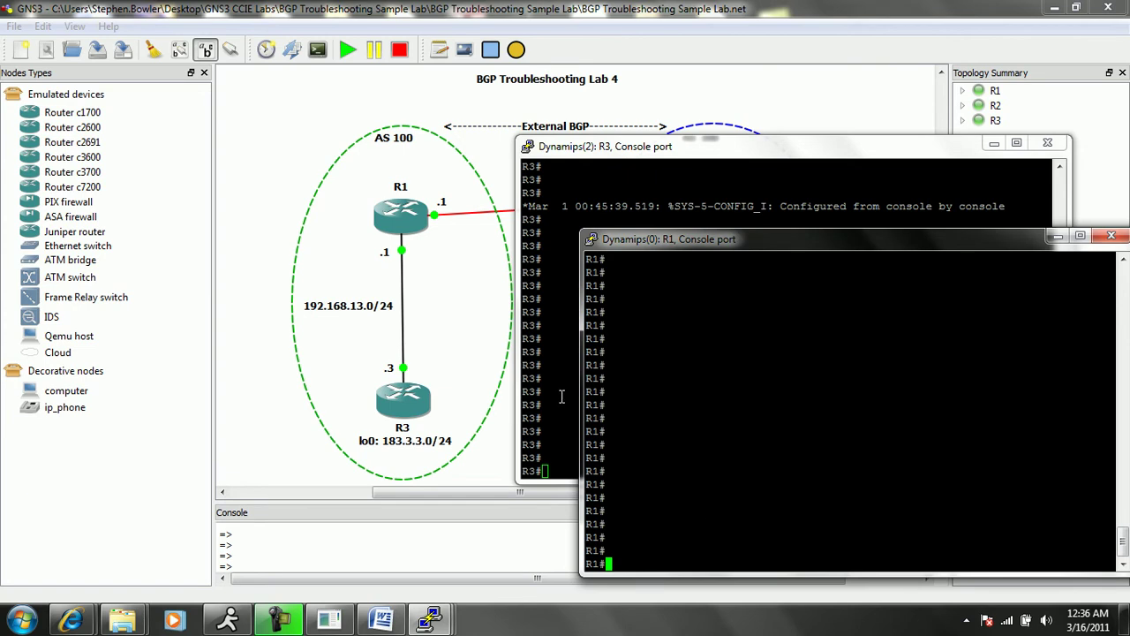
{"action": "left_click", "coordinate": [561, 396]}
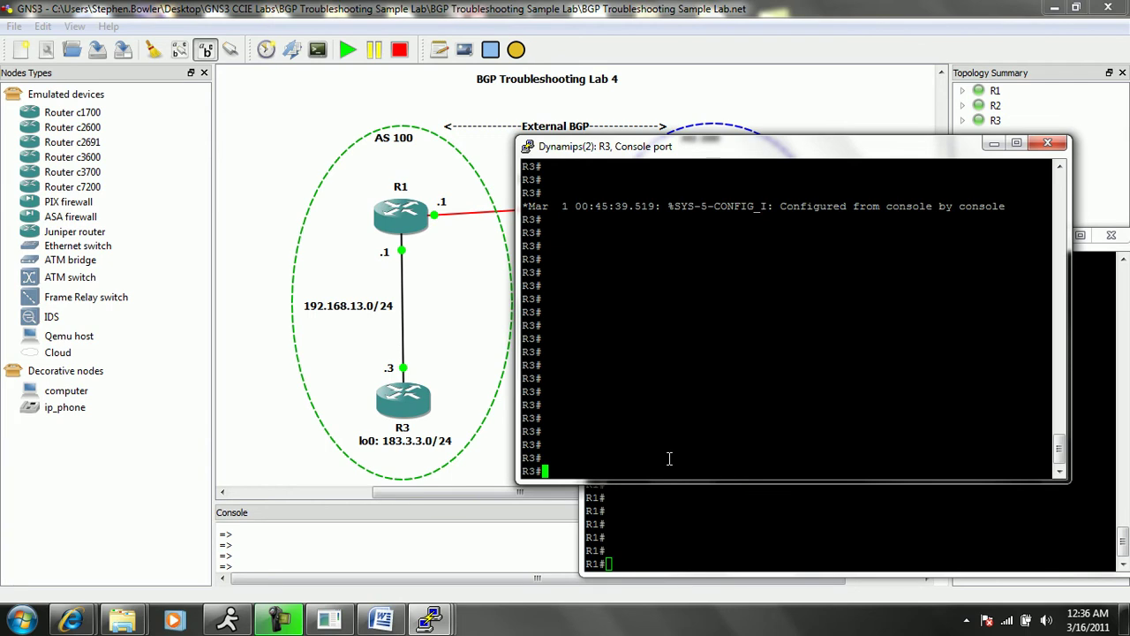
{"action": "type", "text": "show ip bgp sum"}
{"action": "key", "text": "Tab"}
{"action": "key", "text": "Return"}
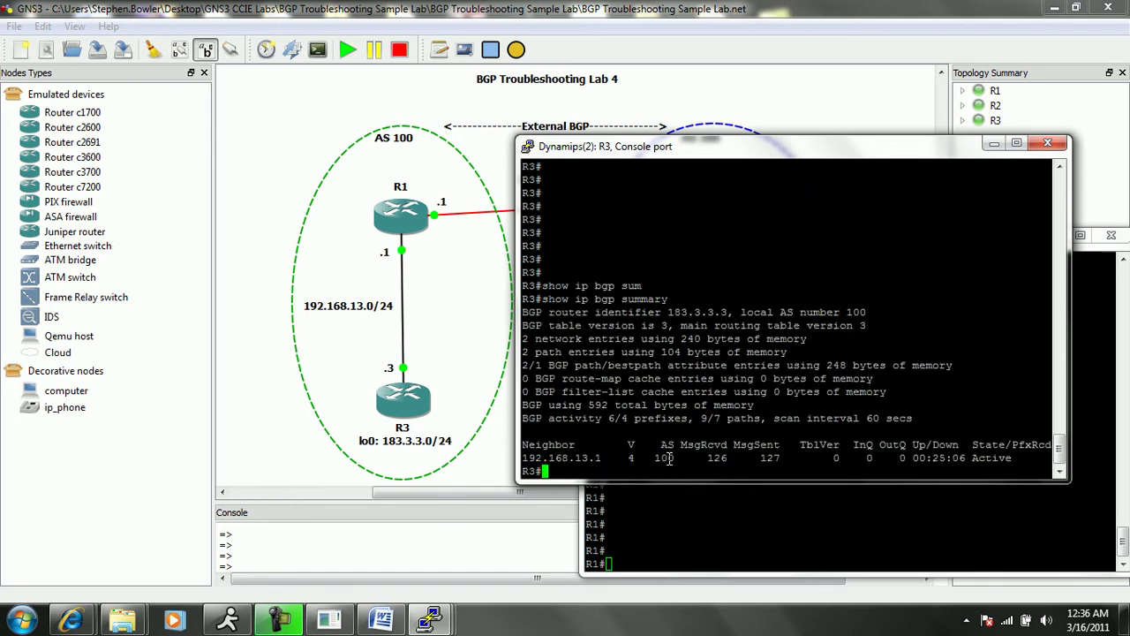
{"action": "double_click", "coordinate": [663, 457]}
{"action": "left_click", "coordinate": [584, 456]}
{"action": "double_click", "coordinate": [664, 444]}
{"action": "left_click", "coordinate": [753, 435]}
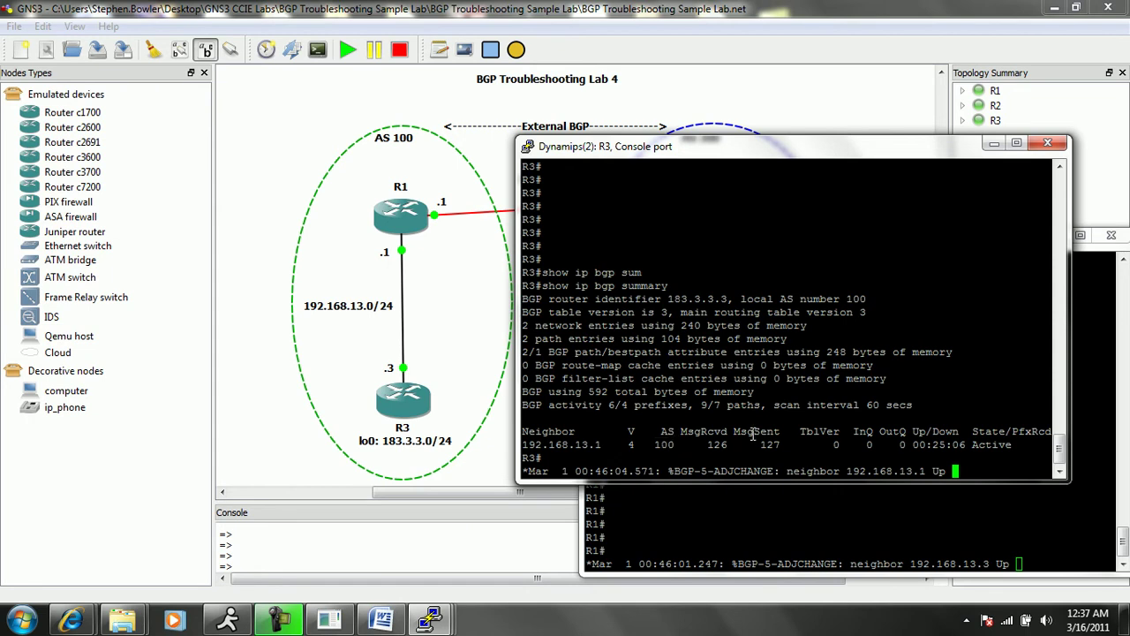
{"action": "left_click_drag", "start_coordinate": [668, 469], "coordinate": [867, 469]}
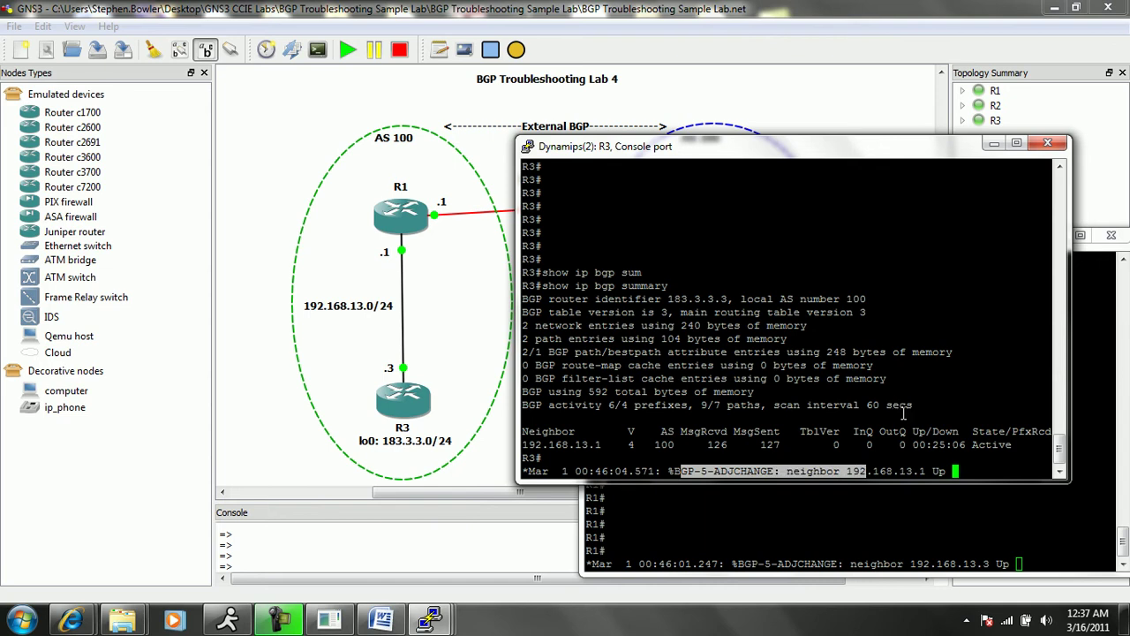
{"action": "left_click", "coordinate": [856, 424]}
{"action": "key", "text": "Return"}
{"action": "key", "text": "Return"}
{"action": "key", "text": "Return"}
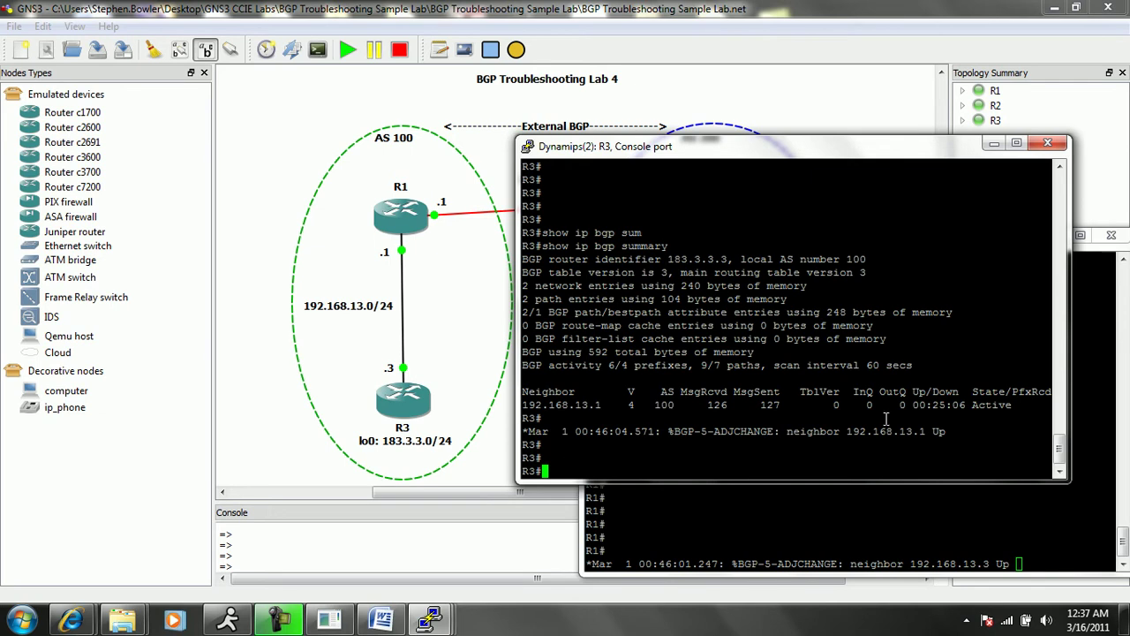
Check R1's console log for neighbor 192.168.13.3 reported Up.
{"action": "left_click", "coordinate": [877, 516]}
{"action": "left_click_drag", "start_coordinate": [941, 552], "coordinate": [879, 502]}
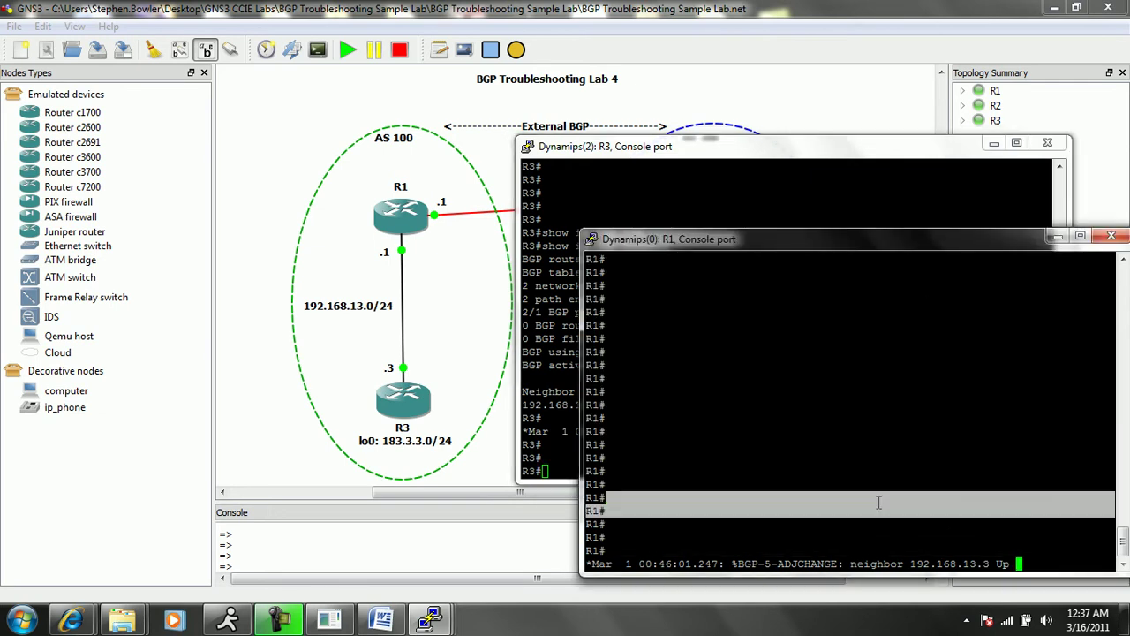
{"action": "key", "text": "Return"}
{"action": "key", "text": "Return"}
{"action": "key", "text": "Return"}
{"action": "key", "text": "Return"}
{"action": "key", "text": "Return"}
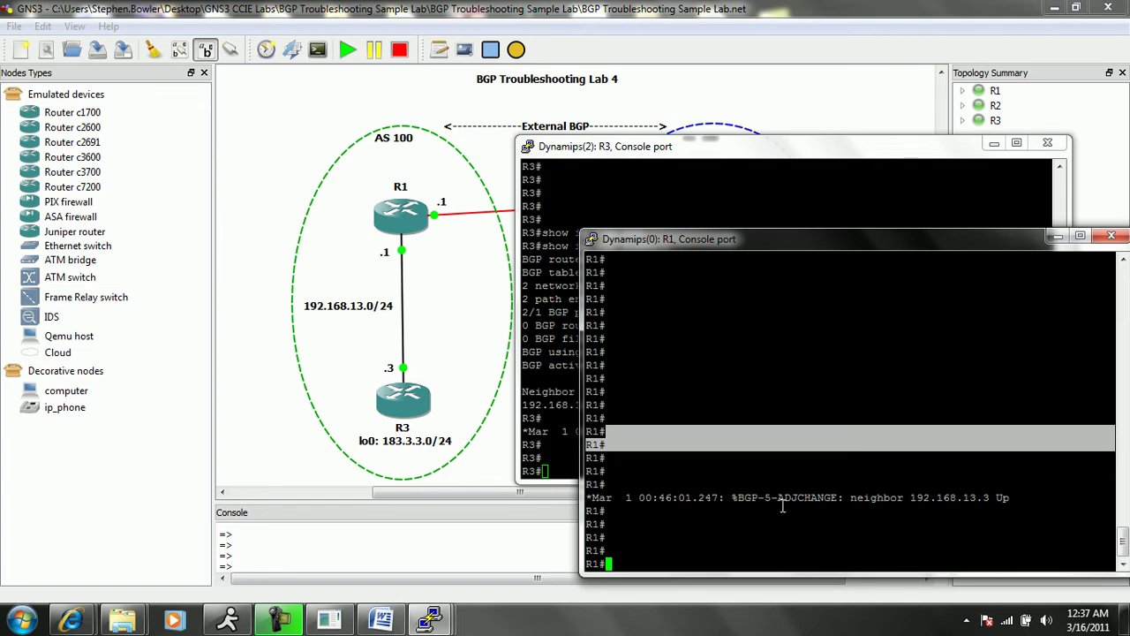
{"action": "left_click", "coordinate": [738, 519]}
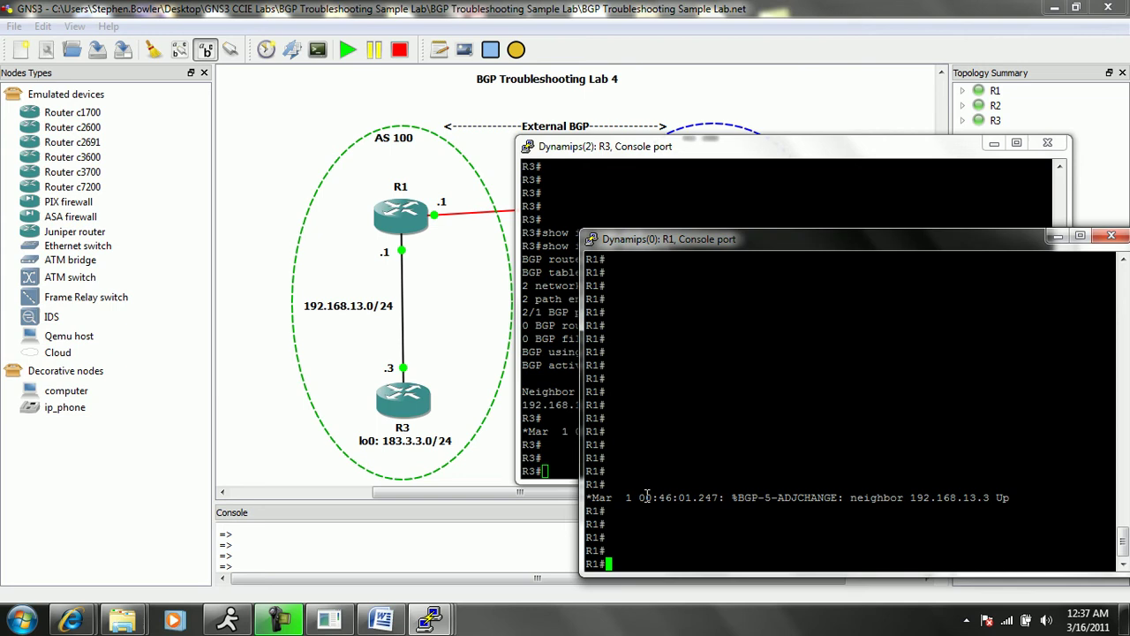
Run 'show ip bgp summary' on R1 and inspect the 192.168.13.3 neighbor row.
{"action": "type", "text": "show ip bgp sum"}
{"action": "key", "text": "Tab"}
{"action": "key", "text": "Return"}
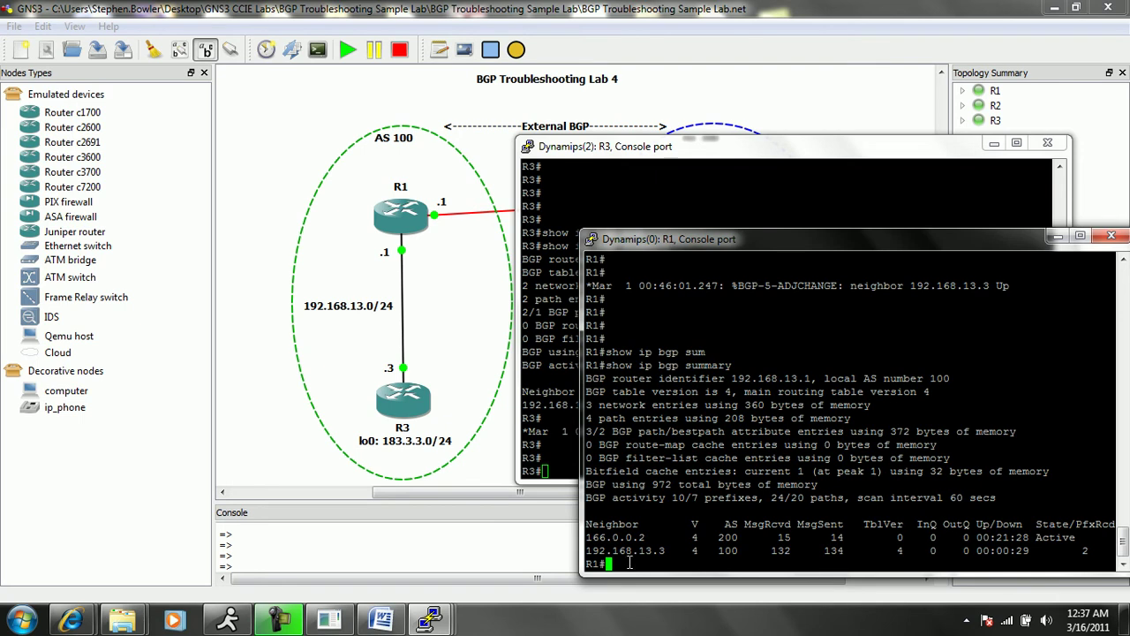
{"action": "left_click_drag", "start_coordinate": [593, 555], "coordinate": [1095, 549]}
{"action": "left_click", "coordinate": [1016, 548]}
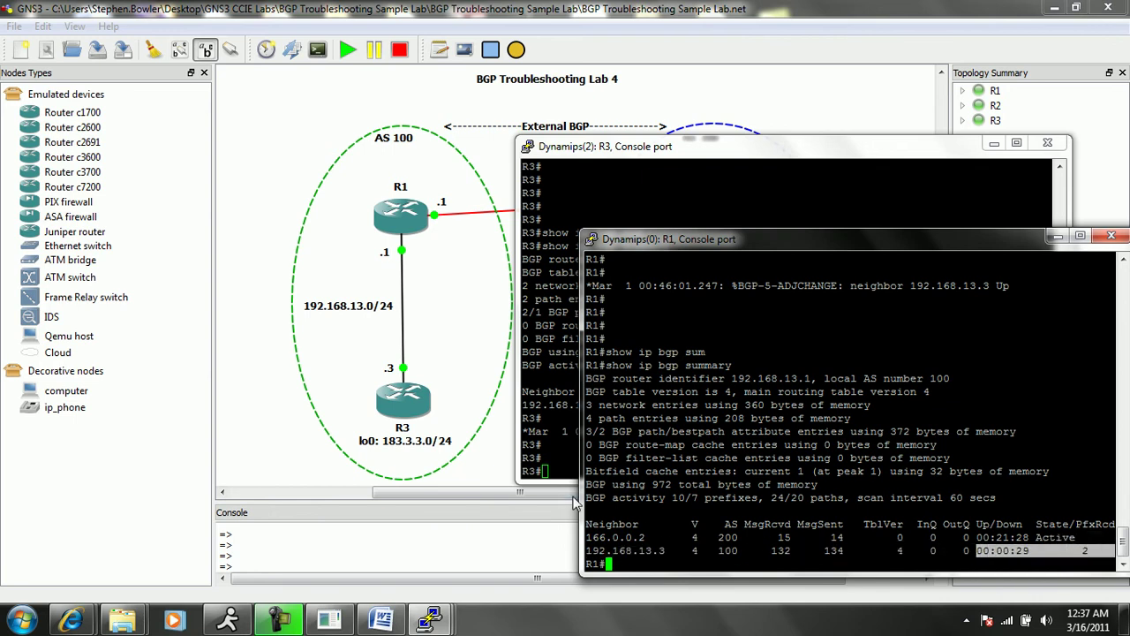
Run 'show ip bgp summary' on R3, checking neighbor 192.168.13.1, its Up/Down time and 2 prefixes.
{"action": "left_click", "coordinate": [558, 381]}
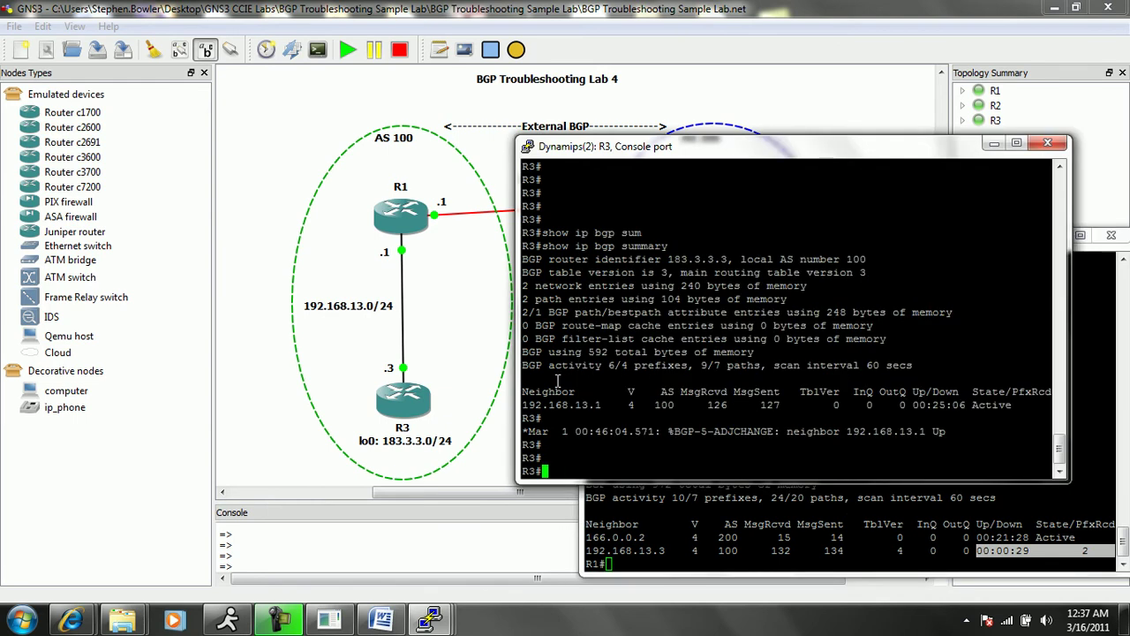
{"action": "type", "text": "show ip bgp sum"}
{"action": "key", "text": "Tab"}
{"action": "key", "text": "Return"}
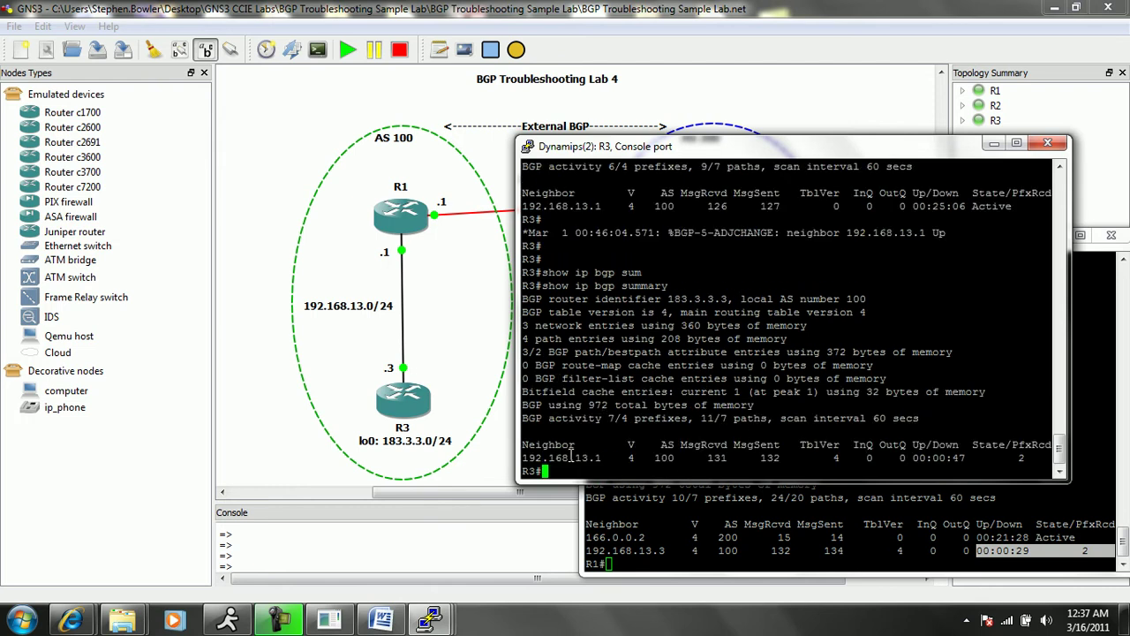
{"action": "left_click_drag", "start_coordinate": [543, 457], "coordinate": [671, 451]}
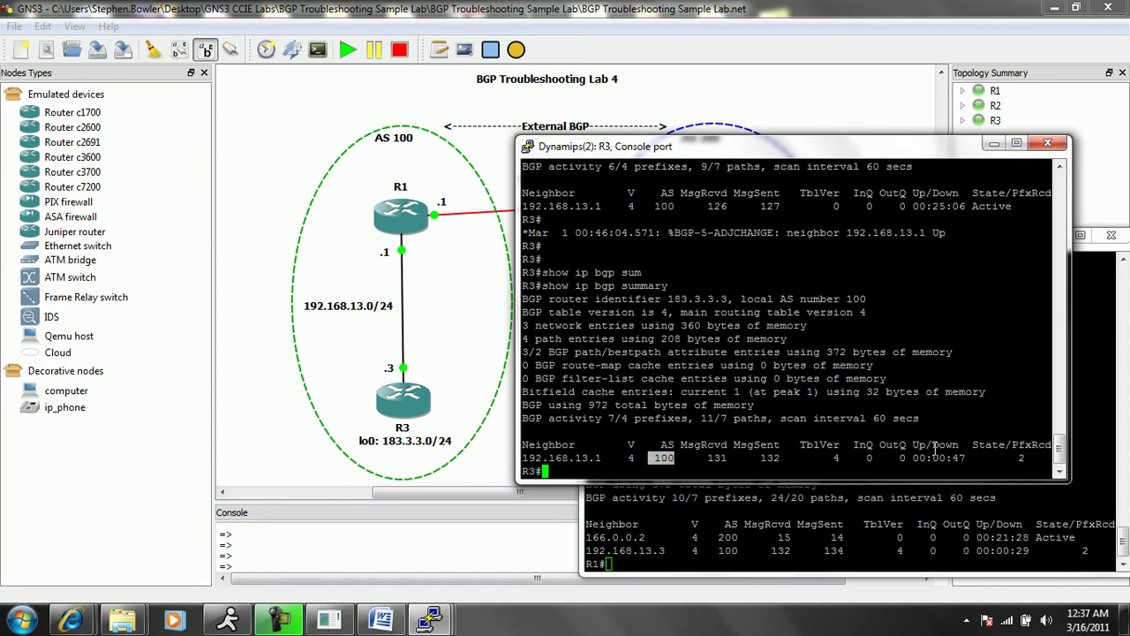
{"action": "left_click_drag", "start_coordinate": [914, 457], "coordinate": [1027, 456]}
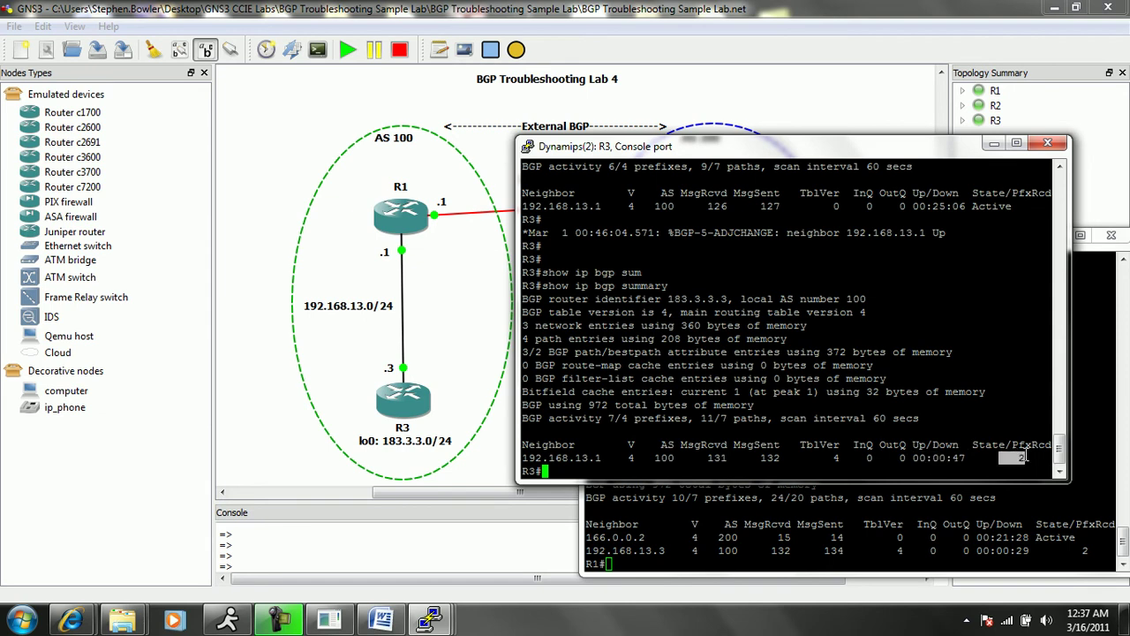
{"action": "left_click", "coordinate": [723, 434]}
Switch to the BGP Troubleshooting Lab 4 Word sheet and save it.
{"action": "left_click", "coordinate": [382, 621]}
{"action": "left_click", "coordinate": [444, 355]}
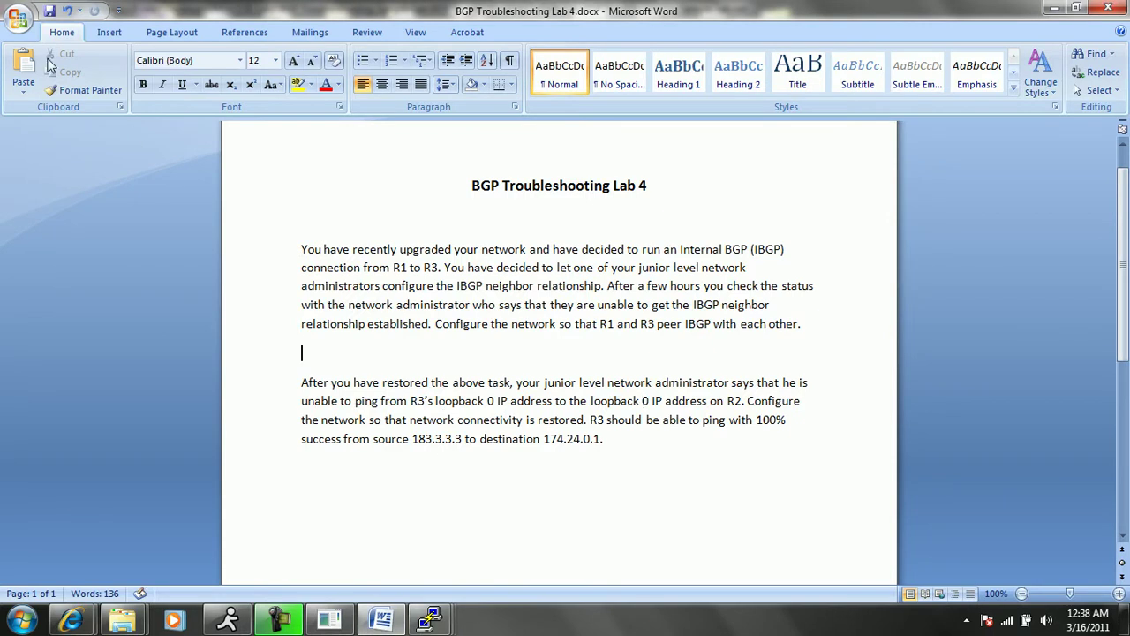
{"action": "left_click", "coordinate": [49, 12]}
Read the next loopback-ping task, then return to the GNS3 topology.
{"action": "left_click", "coordinate": [541, 349]}
{"action": "scroll", "coordinate": [392, 395], "scroll_direction": "down", "scroll_amount": 1}
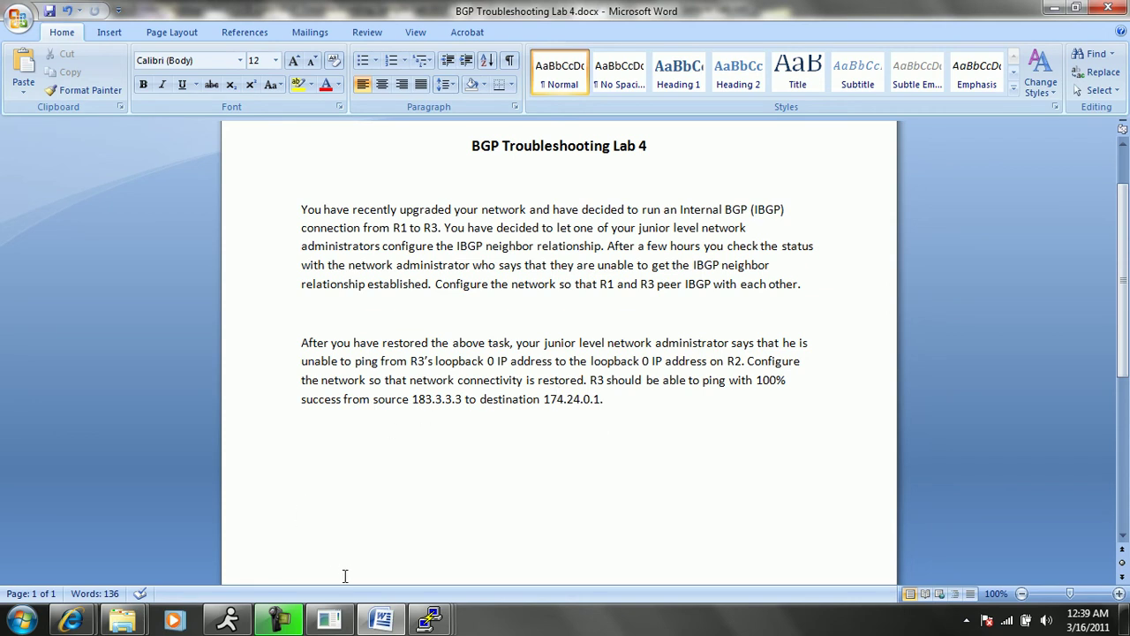
{"action": "left_click", "coordinate": [328, 619]}
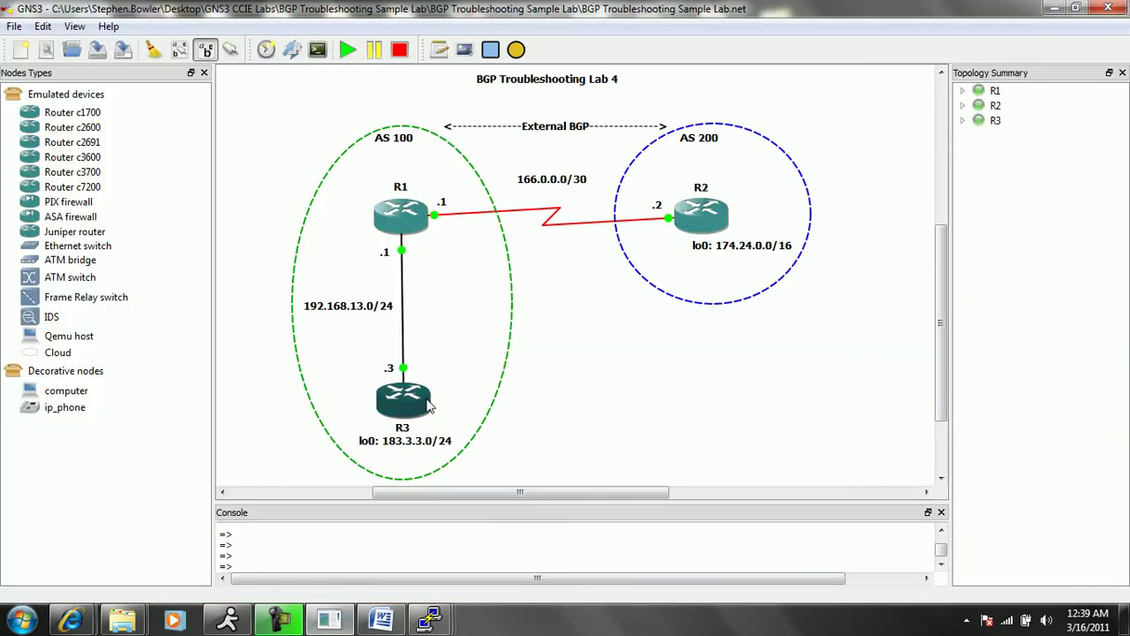
Bring up R3's console and position it beside the topology.
{"action": "double_click", "coordinate": [426, 392]}
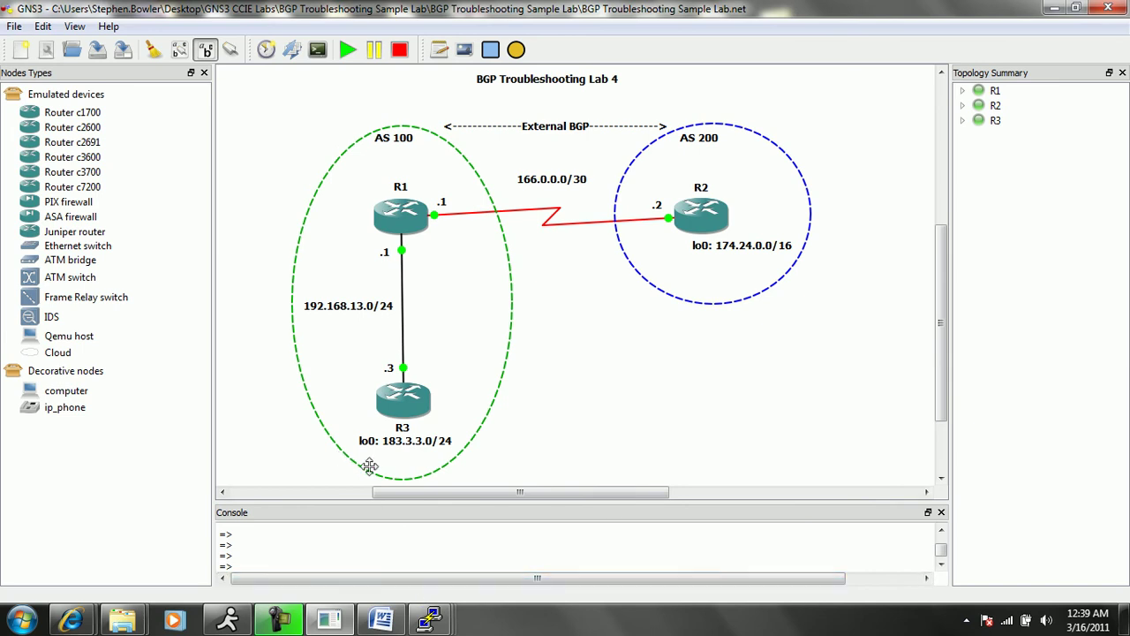
{"action": "left_click", "coordinate": [431, 618]}
{"action": "left_click", "coordinate": [437, 543]}
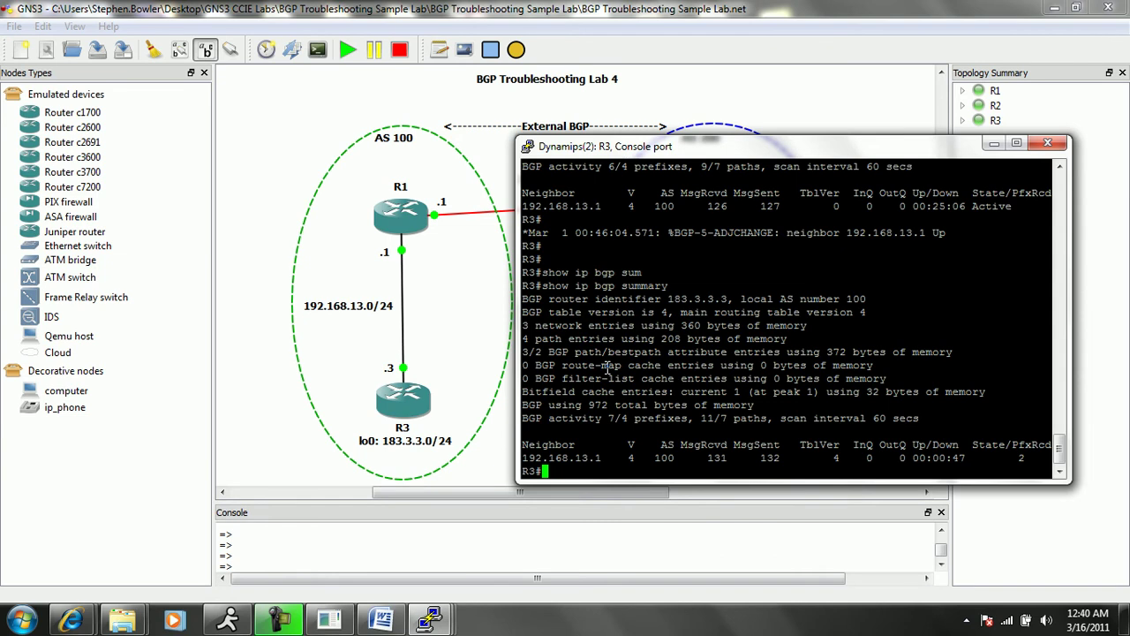
{"action": "type", "text": "ping"}
{"action": "left_click", "coordinate": [666, 97]}
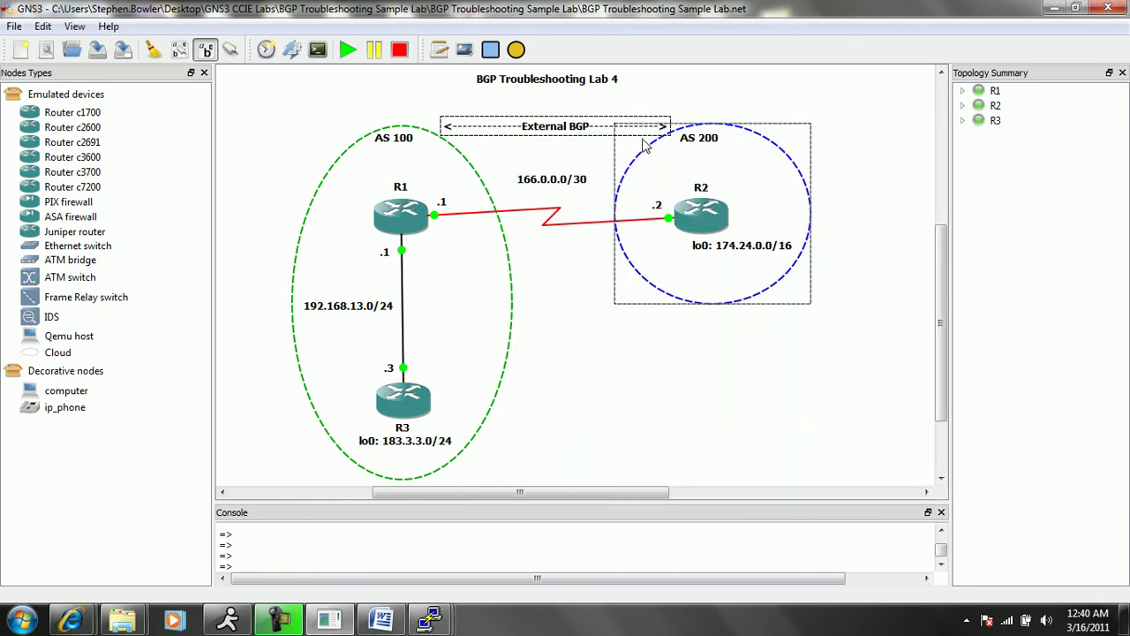
{"action": "mouse_move", "coordinate": [430, 618]}
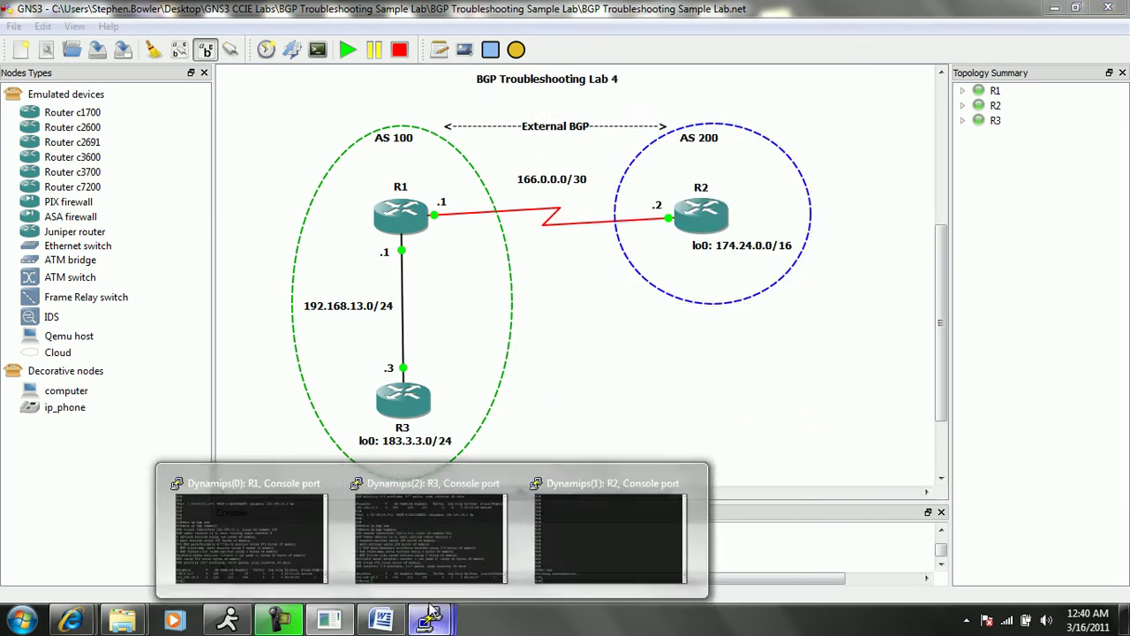
{"action": "left_click", "coordinate": [447, 539]}
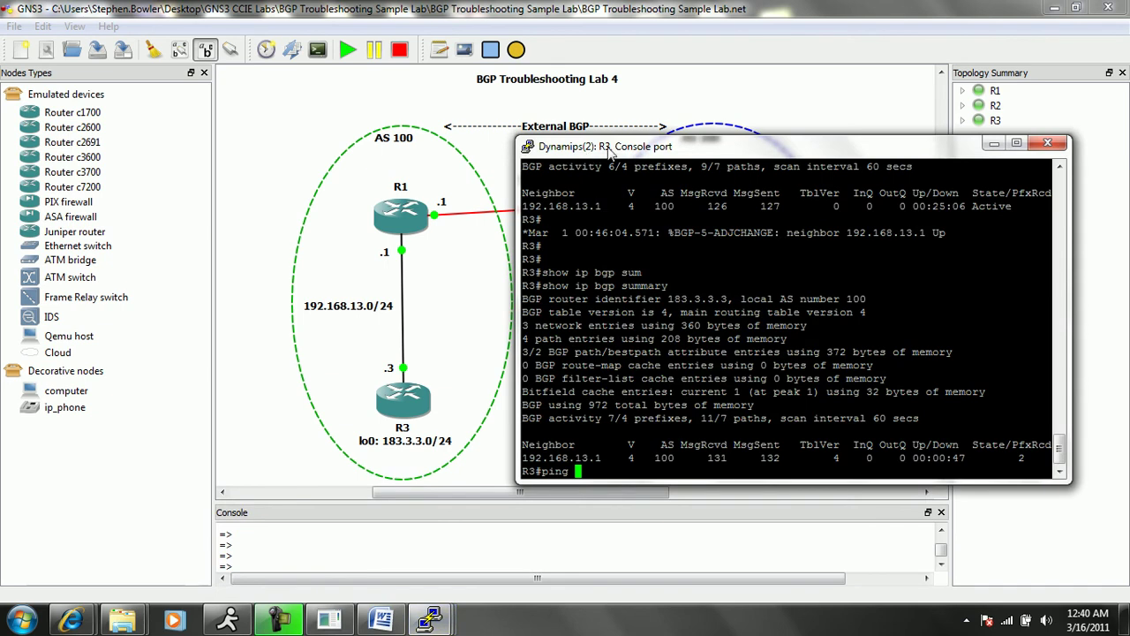
{"action": "left_click_drag", "start_coordinate": [605, 146], "coordinate": [174, 230]}
Ping 174.24.0.1 from R3 sourced from loopback 0, getting 0/5 success.
{"action": "type", "text": "ping "}
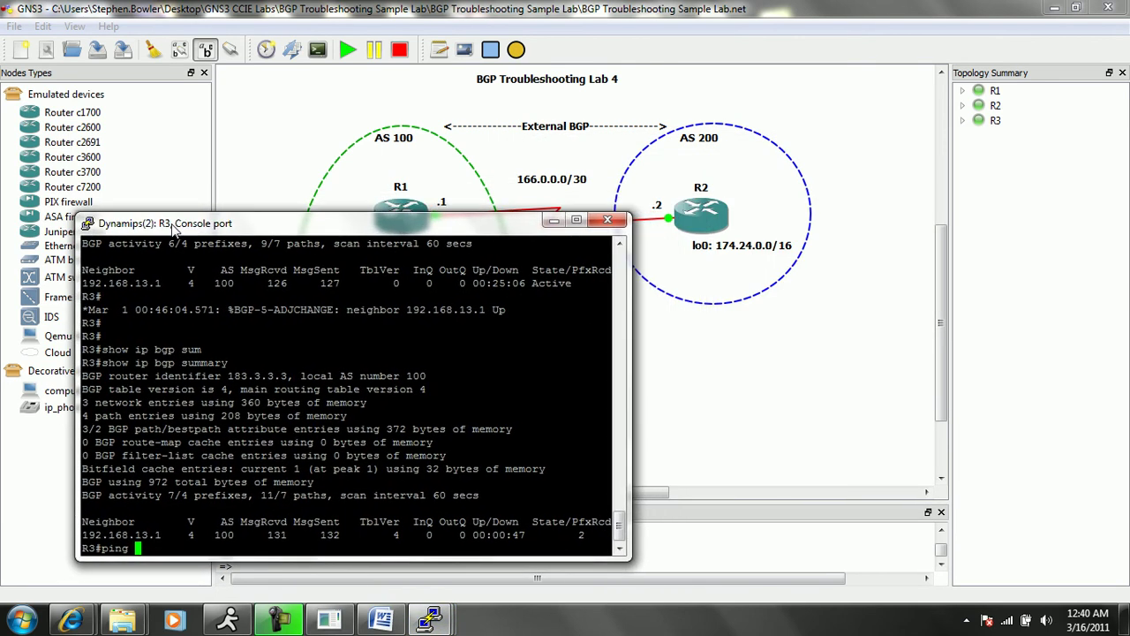
{"action": "type", "text": "173"}
{"action": "type", "text": ".24.0."}
{"action": "type", "text": "0"}
{"action": "type", "text": " sou"}
{"action": "key", "text": "Tab"}
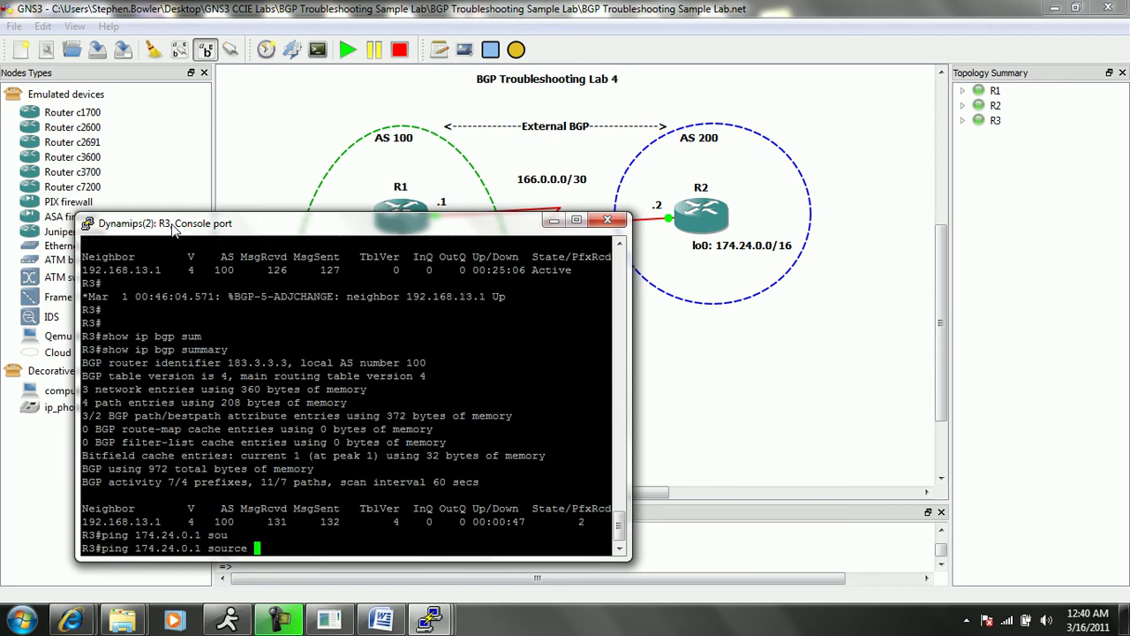
{"action": "type", "text": "lo"}
{"action": "key", "text": "Tab"}
{"action": "type", "text": "0"}
{"action": "key", "text": "Return"}
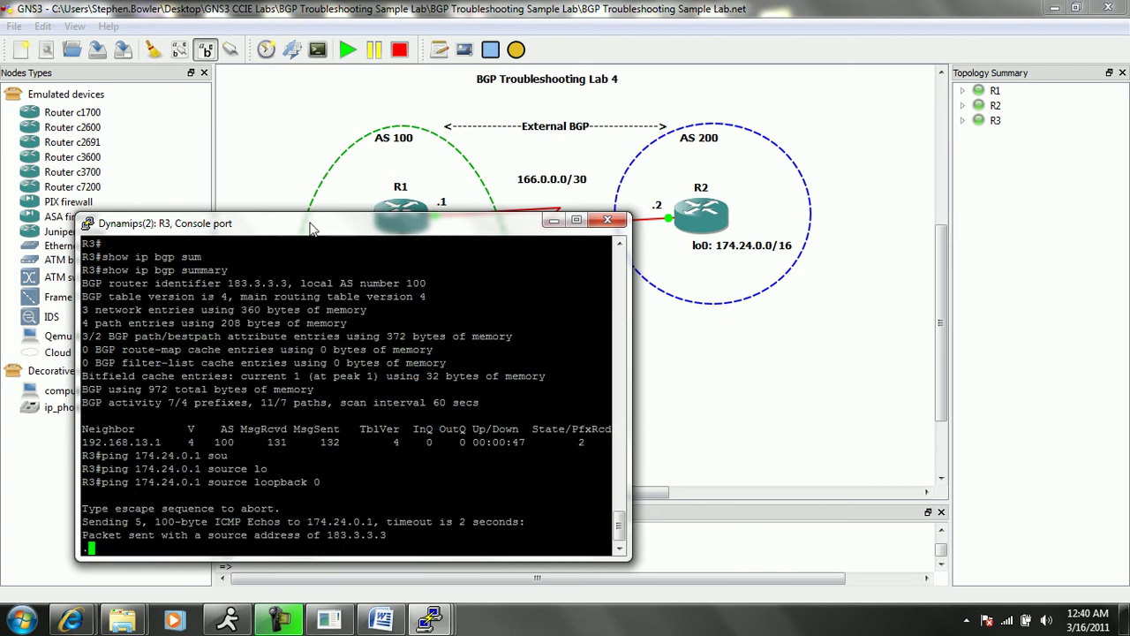
{"action": "left_click_drag", "start_coordinate": [311, 228], "coordinate": [782, 234]}
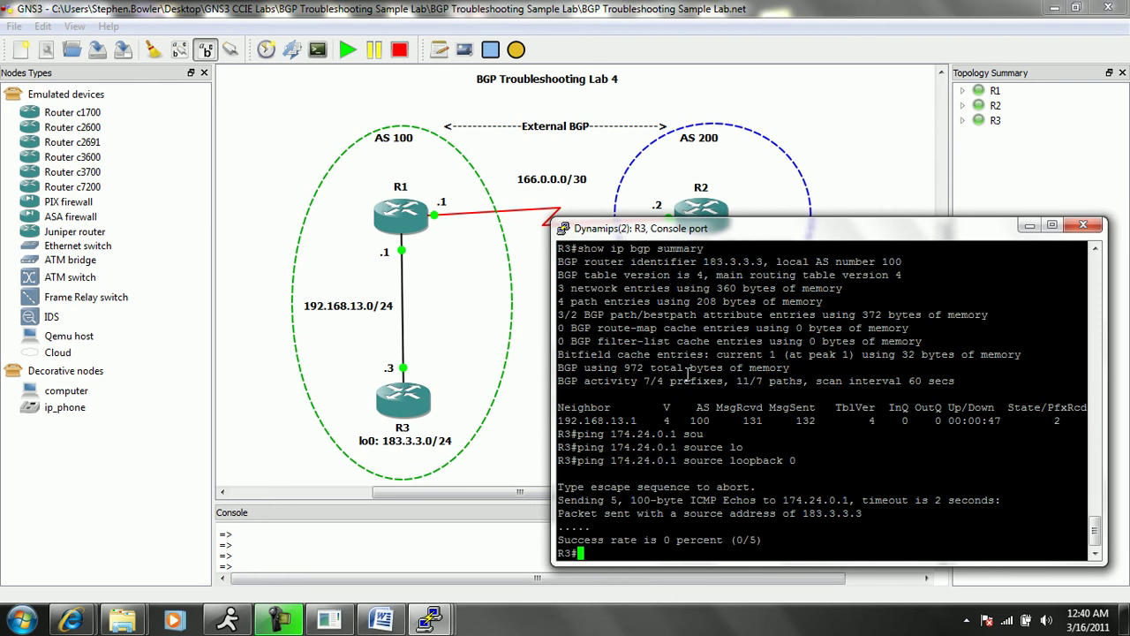
{"action": "left_click_drag", "start_coordinate": [610, 460], "coordinate": [685, 467]}
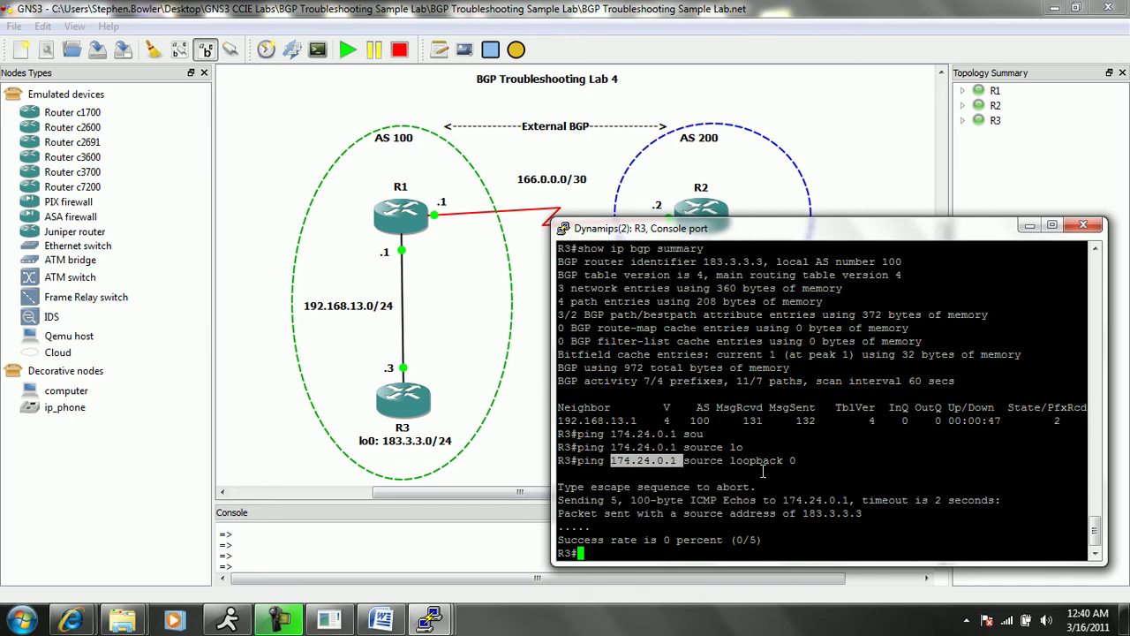
{"action": "left_click", "coordinate": [704, 414]}
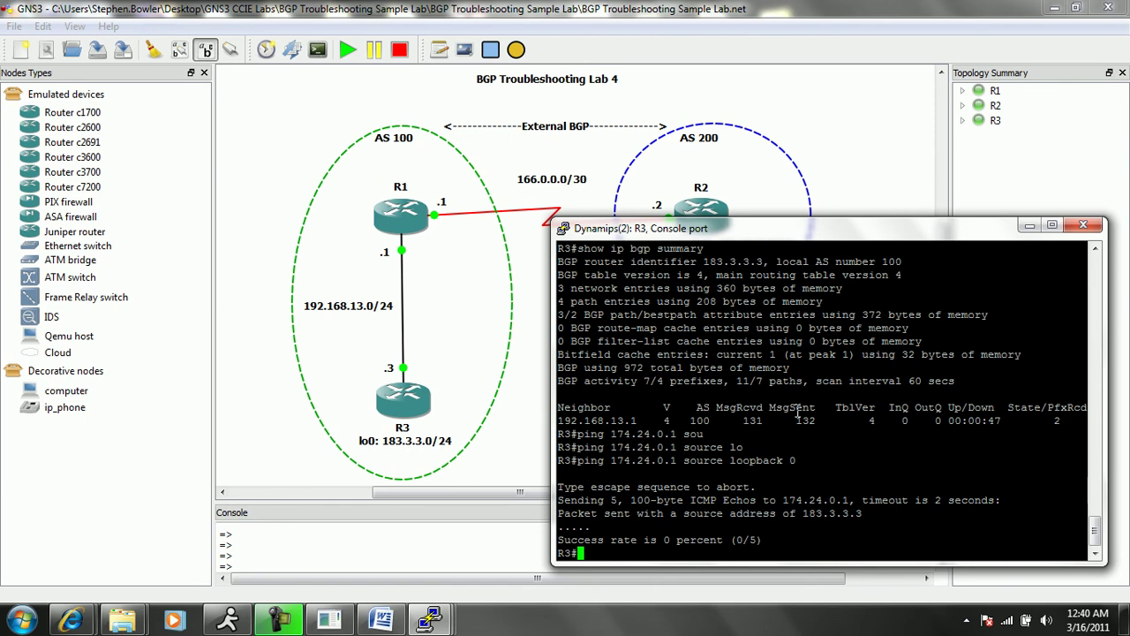
Run 'show ip route' on R3, noting B 166.0.0.0 via 192.168.13.1 and no 174.24.0.0.
{"action": "type", "text": "show ip route"}
{"action": "key", "text": "Return"}
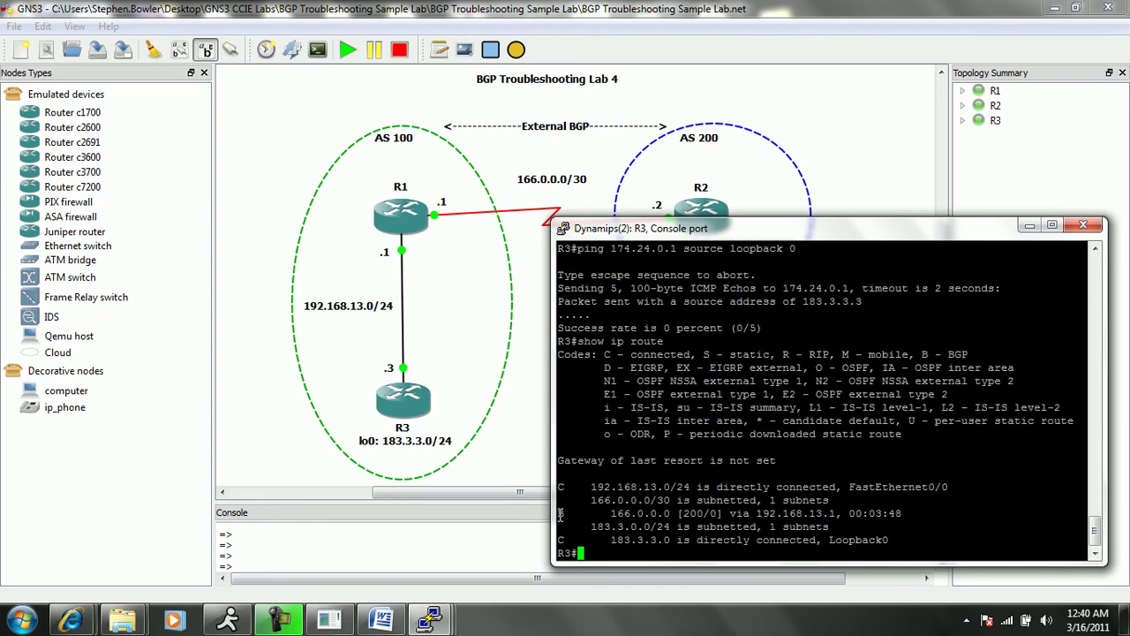
{"action": "left_click_drag", "start_coordinate": [560, 514], "coordinate": [917, 508]}
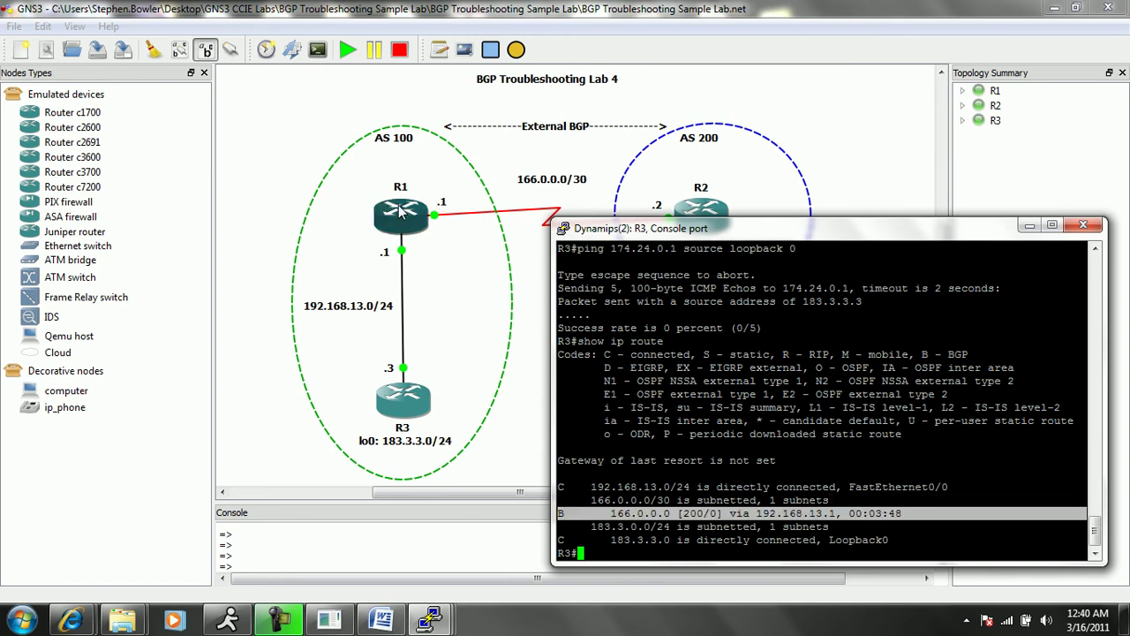
{"action": "left_click", "coordinate": [667, 469]}
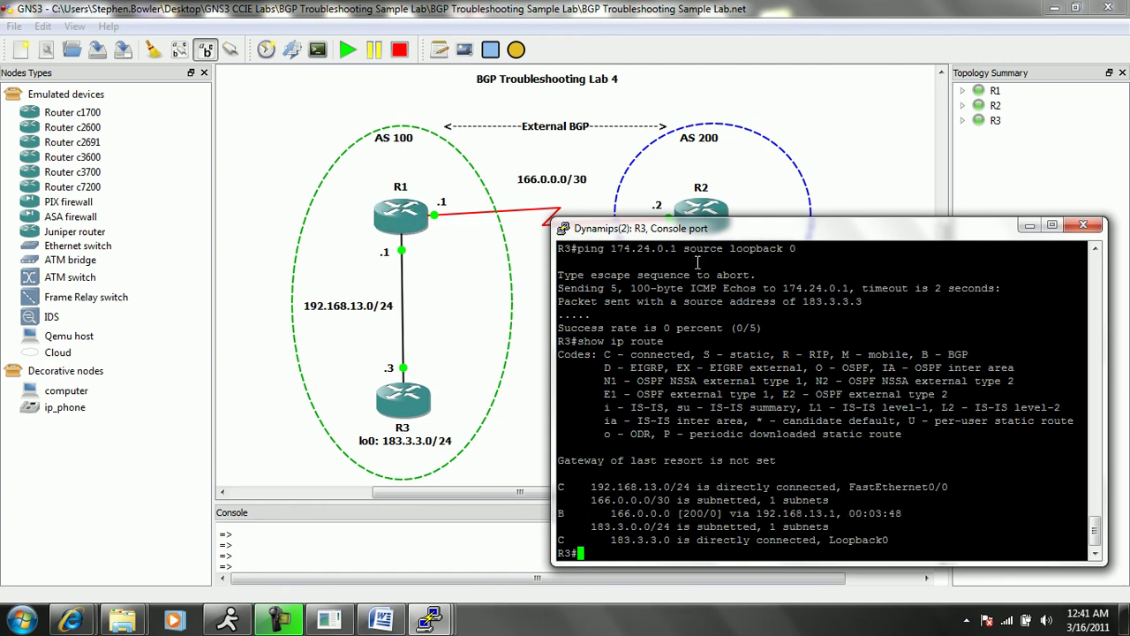
{"action": "mouse_move", "coordinate": [709, 236]}
{"action": "left_mouse_down"}
{"action": "mouse_move", "coordinate": [663, 271]}
{"action": "mouse_move", "coordinate": [687, 233]}
{"action": "left_mouse_up"}
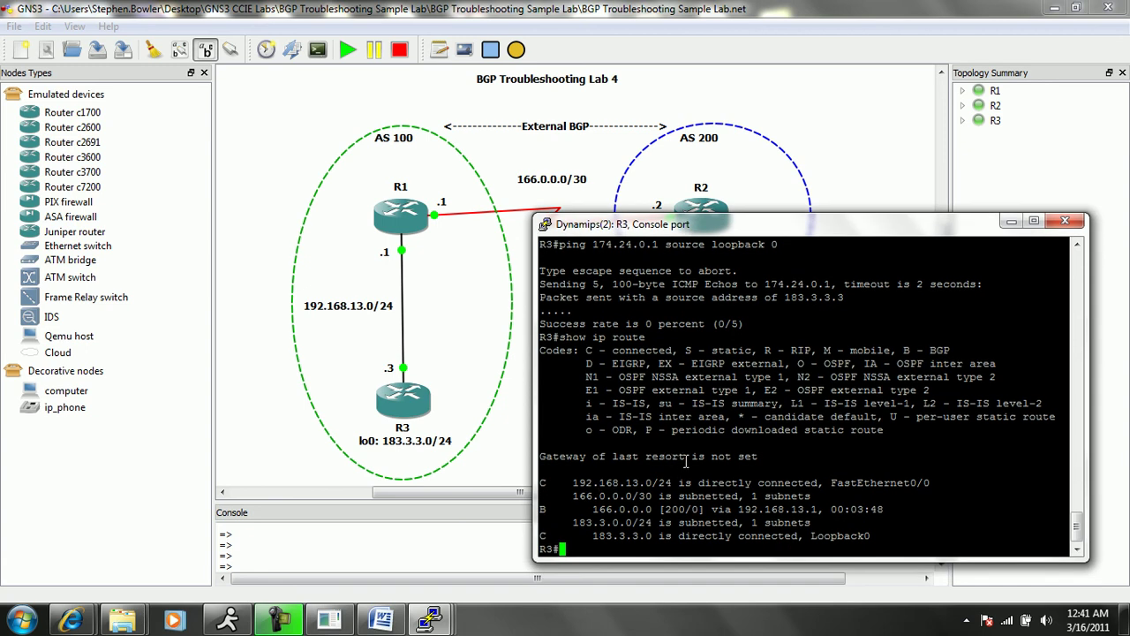
Run 'show ip bgp' on R3, reviewing 166.0.0.0/30, 183.3.3.0/24 and 192.168.13.0 entries.
{"action": "type", "text": "show ip bgp"}
{"action": "key", "text": "Return"}
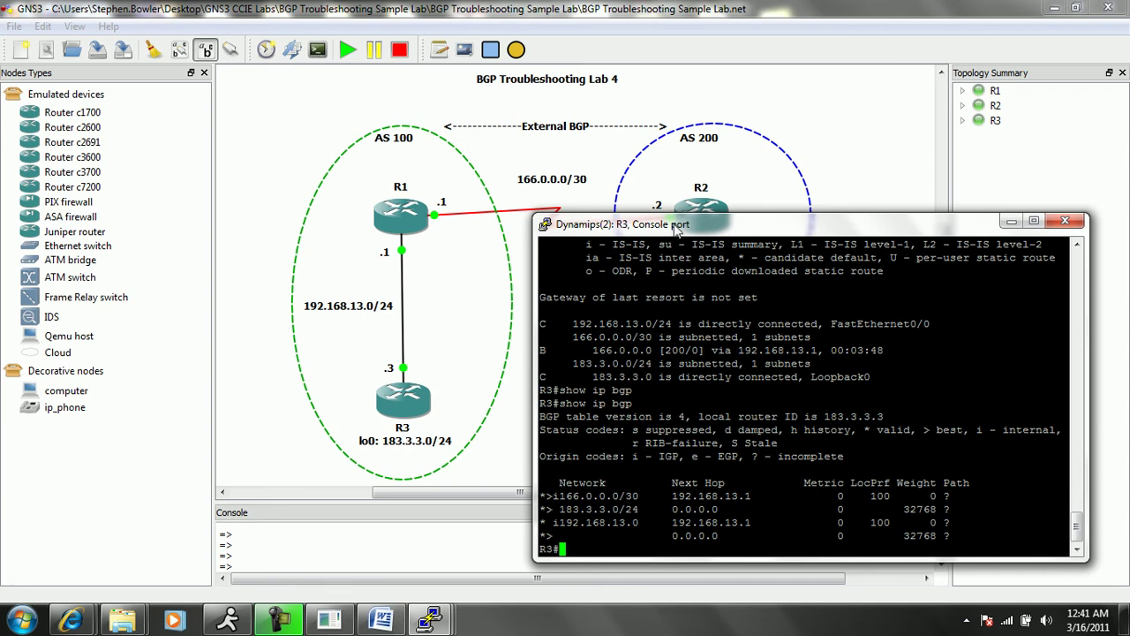
{"action": "left_click_drag", "start_coordinate": [677, 228], "coordinate": [667, 245]}
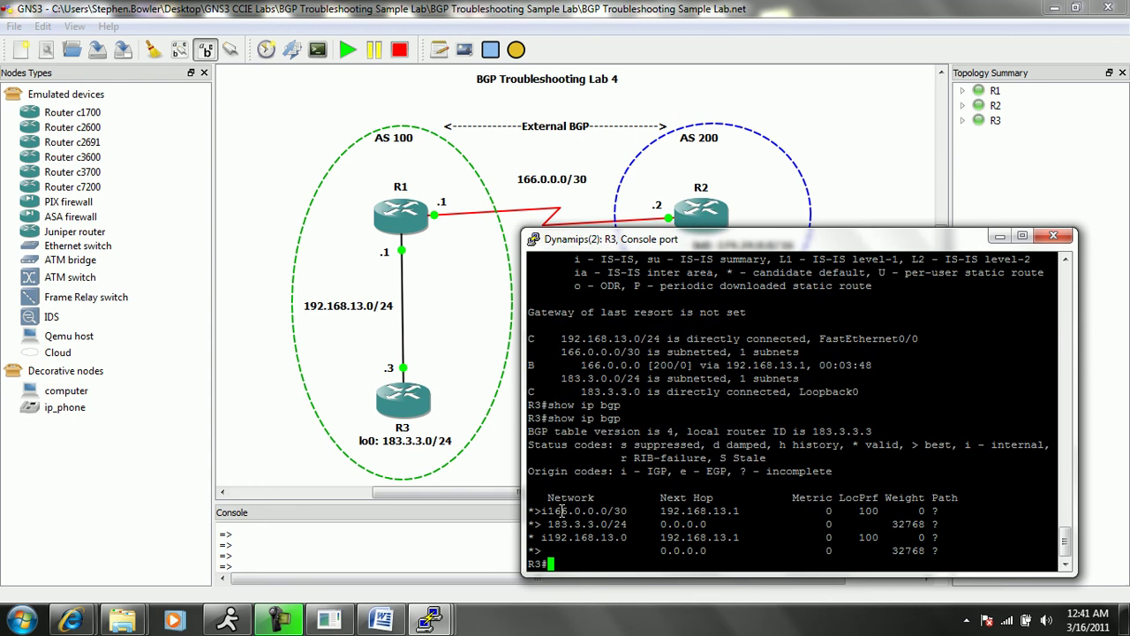
{"action": "left_click_drag", "start_coordinate": [562, 511], "coordinate": [640, 512]}
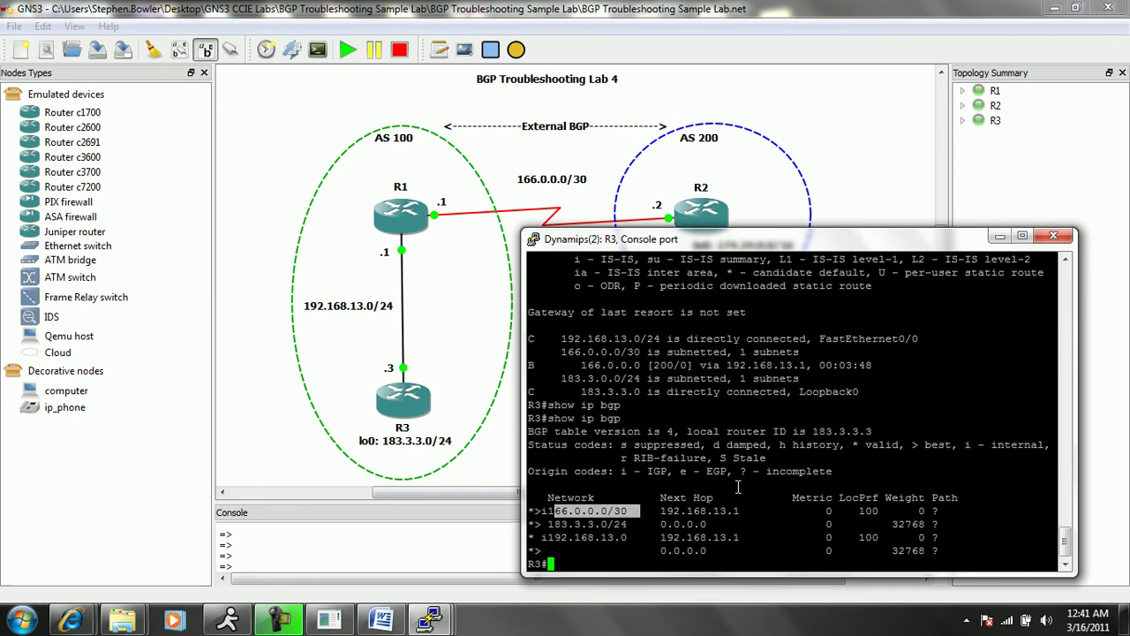
{"action": "left_click", "coordinate": [591, 477]}
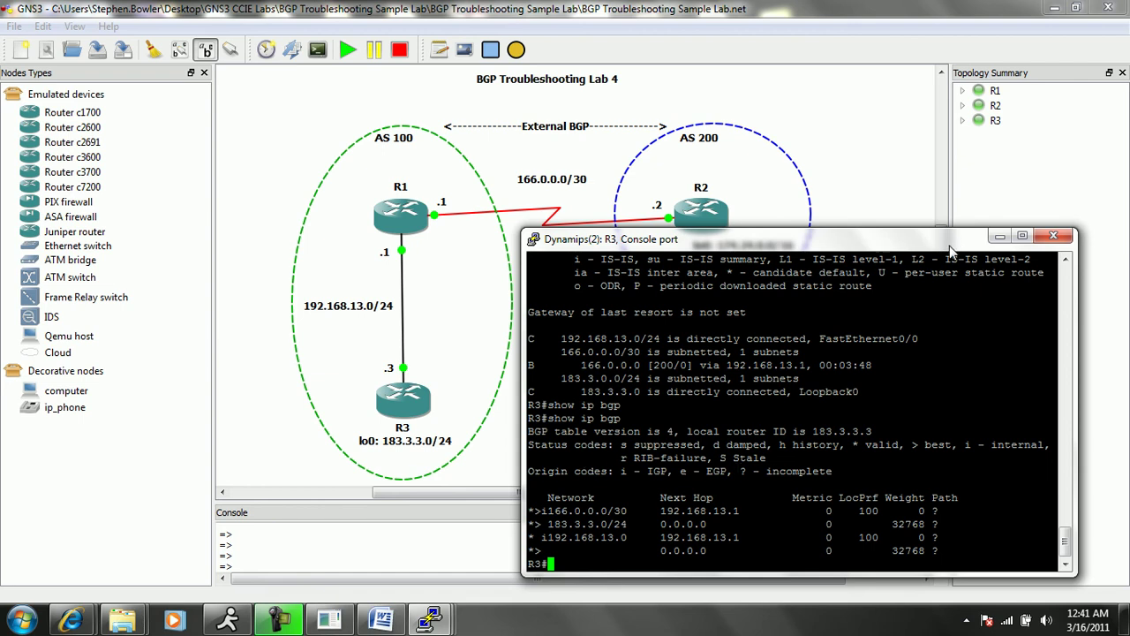
{"action": "left_click_drag", "start_coordinate": [946, 246], "coordinate": [941, 257]}
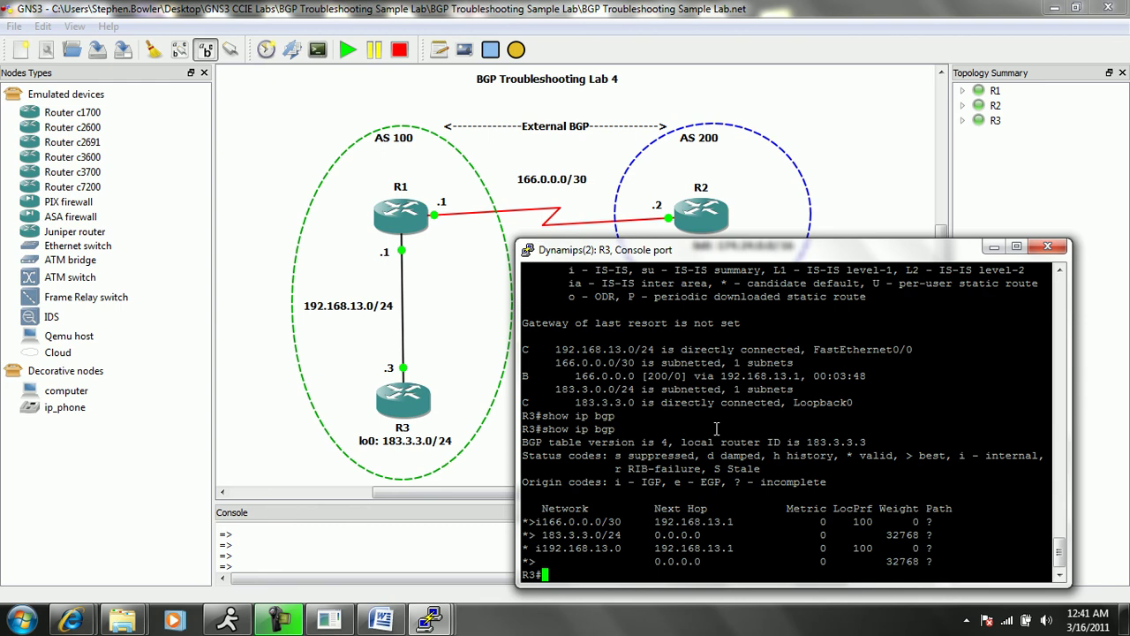
Show R3's FastEthernet0/0 configuration with 'show run int fa0/0'.
{"action": "type", "text": "show run int fa0/0"}
{"action": "key", "text": "Return"}
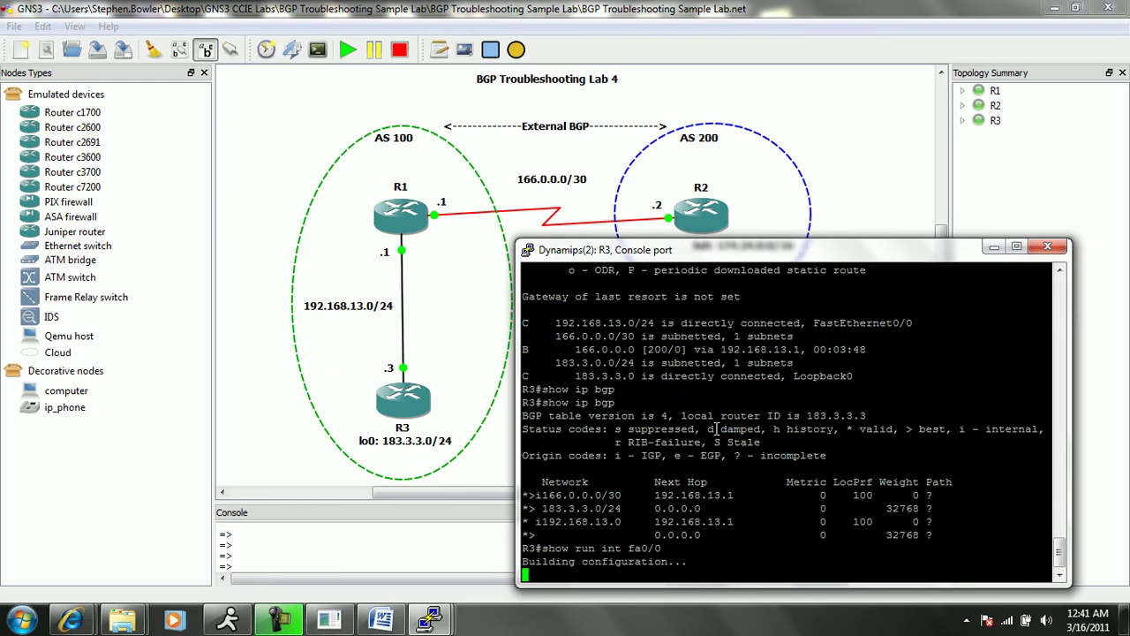
{"action": "left_click_drag", "start_coordinate": [543, 512], "coordinate": [655, 536]}
{"action": "left_click", "coordinate": [647, 477]}
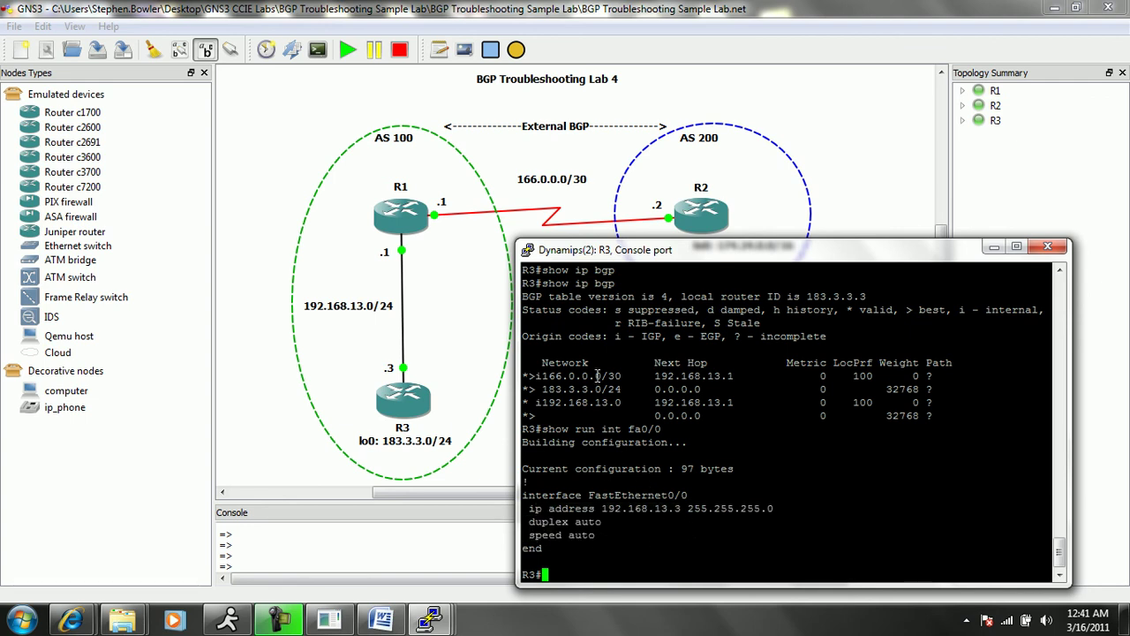
{"action": "mouse_move", "coordinate": [684, 259]}
{"action": "left_mouse_down"}
{"action": "mouse_move", "coordinate": [676, 307]}
{"action": "mouse_move", "coordinate": [692, 253]}
{"action": "left_mouse_up"}
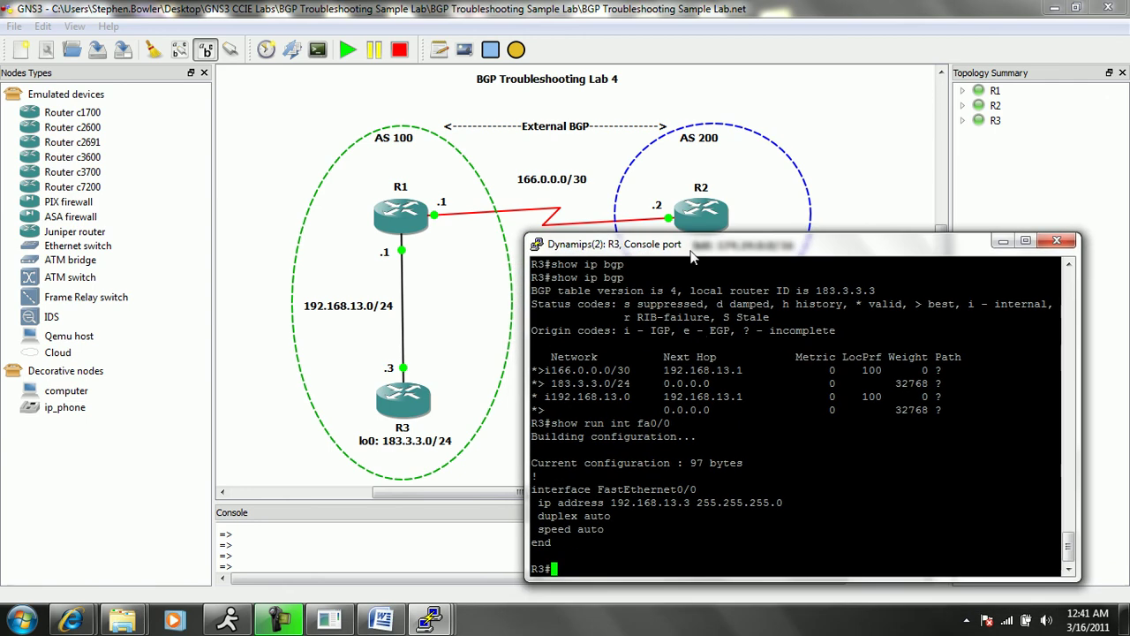
Review R3's BGP configuration with 'show run | b bgp'.
{"action": "type", "text": "show run | b bgp"}
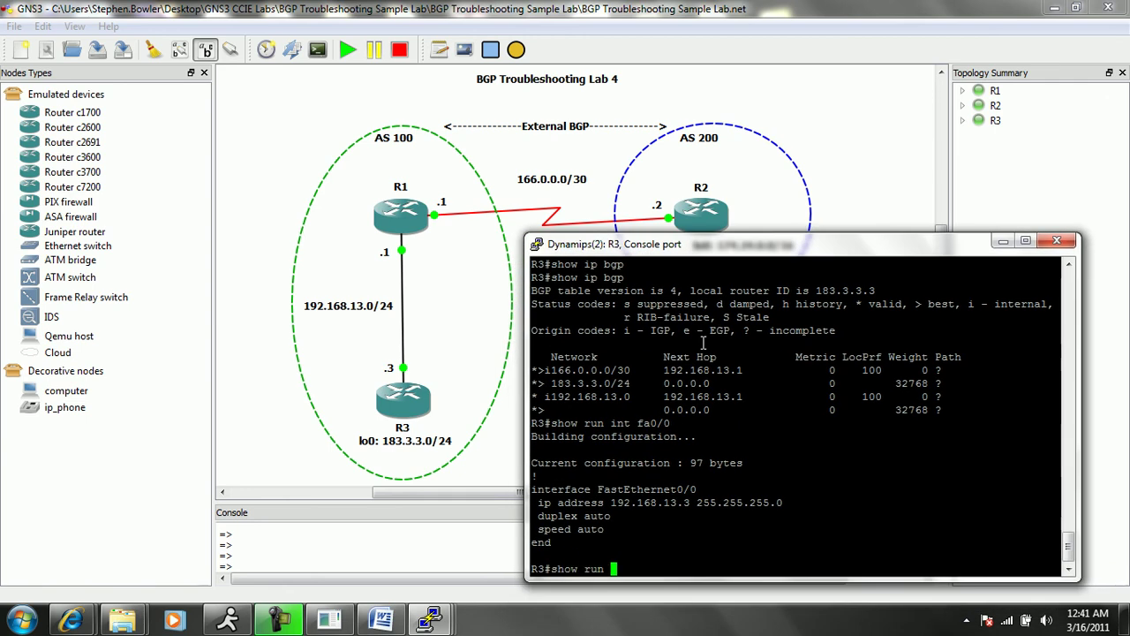
{"action": "key", "text": "Return"}
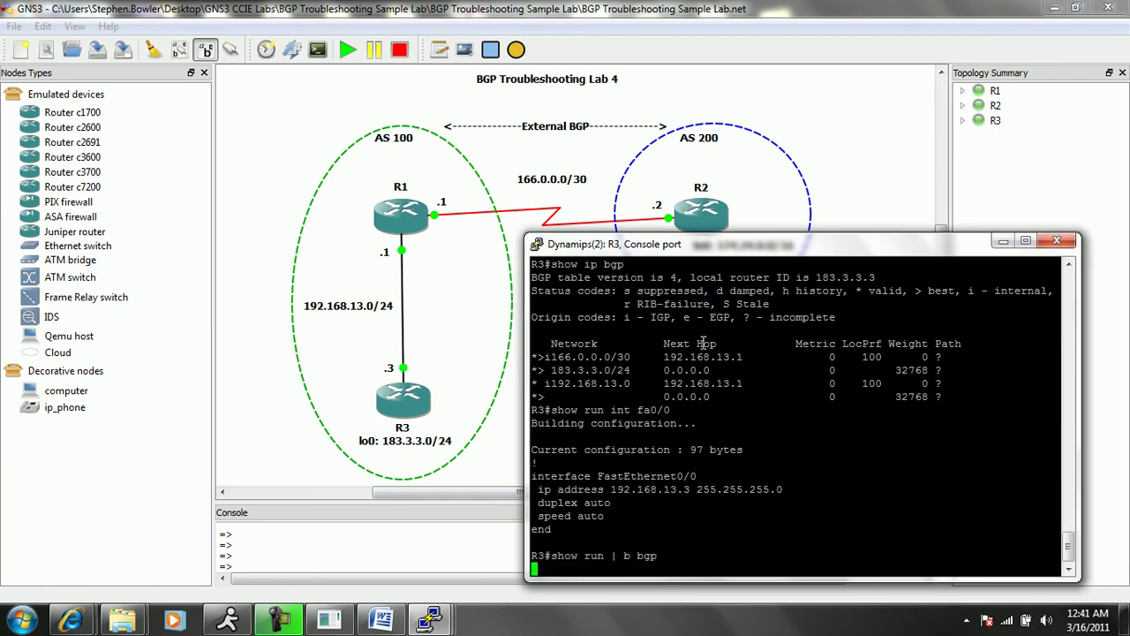
{"action": "mouse_move", "coordinate": [737, 255]}
{"action": "left_mouse_down"}
{"action": "mouse_move", "coordinate": [677, 309]}
{"action": "mouse_move", "coordinate": [571, 272]}
{"action": "mouse_move", "coordinate": [583, 226]}
{"action": "mouse_move", "coordinate": [712, 271]}
{"action": "mouse_move", "coordinate": [717, 255]}
{"action": "left_mouse_up"}
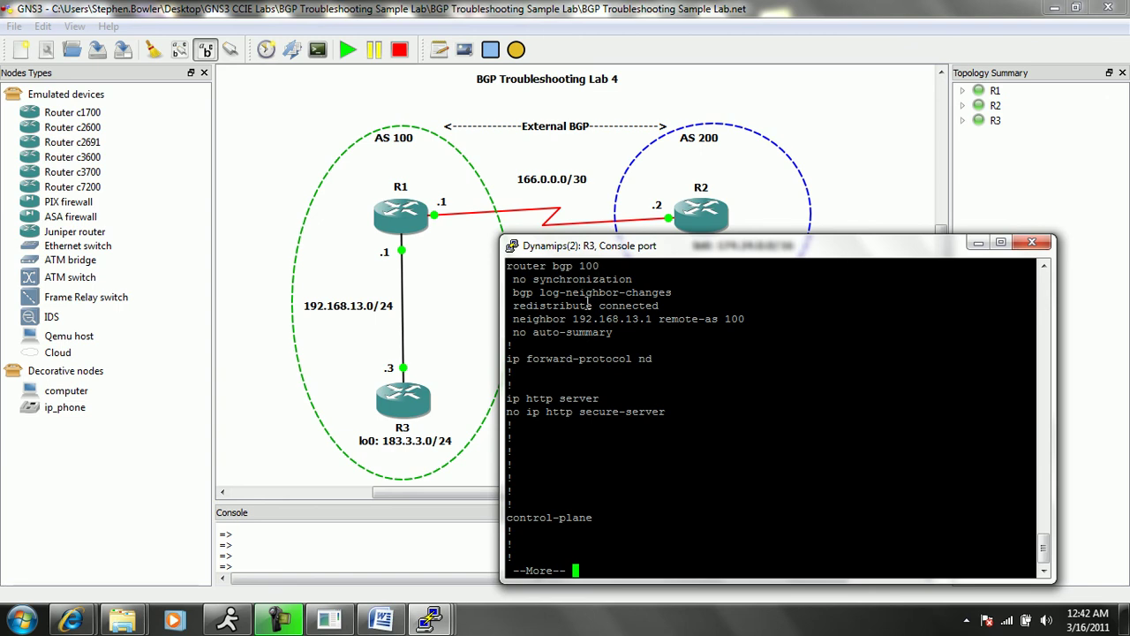
{"action": "key", "text": "q"}
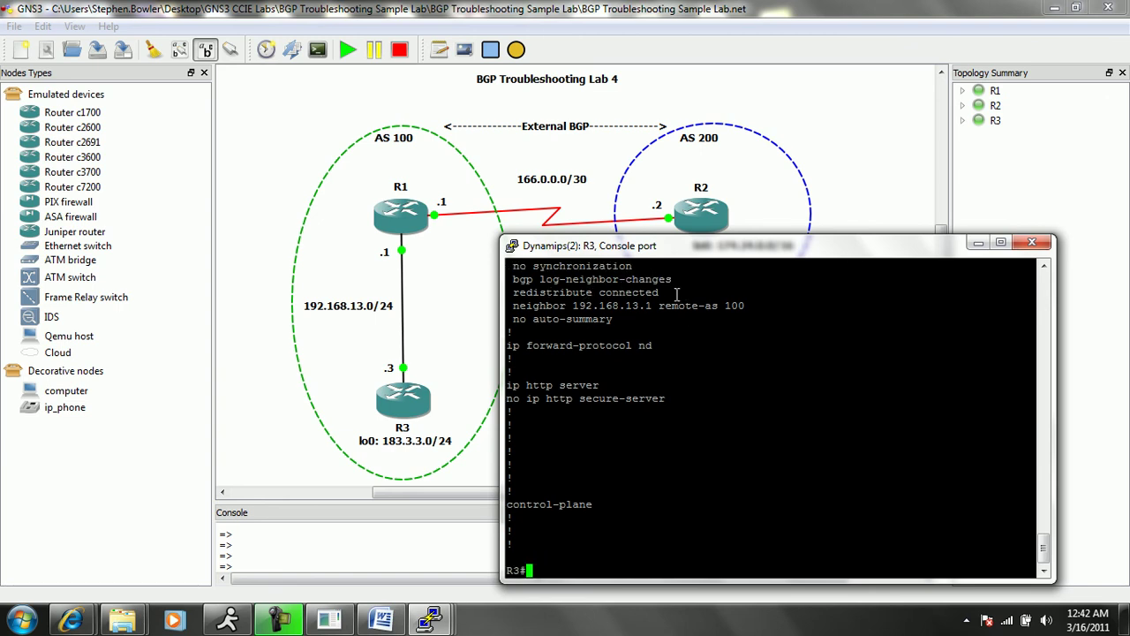
{"action": "scroll", "coordinate": [618, 291], "scroll_direction": "up", "scroll_amount": 4}
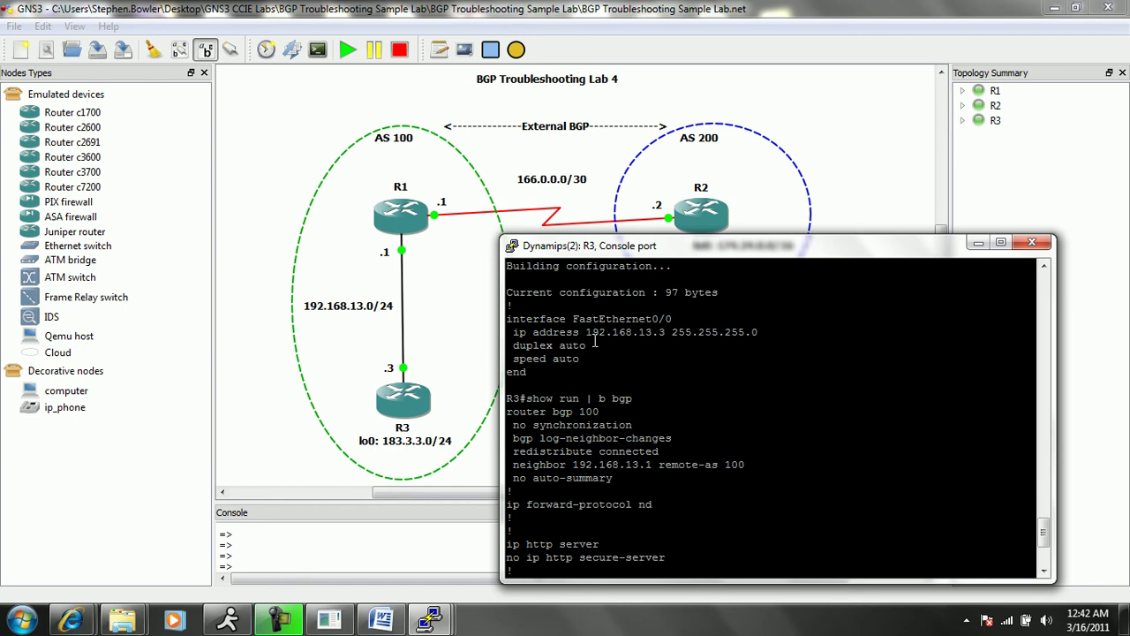
{"action": "scroll", "coordinate": [604, 343], "scroll_direction": "down", "scroll_amount": 4}
{"action": "scroll", "coordinate": [577, 333], "scroll_direction": "up", "scroll_amount": 4}
{"action": "left_click_drag", "start_coordinate": [521, 415], "coordinate": [627, 482]}
{"action": "left_click", "coordinate": [680, 390]}
{"action": "scroll", "coordinate": [680, 387], "scroll_direction": "down", "scroll_amount": 4}
Confirm R3 has no access lists with 'show ip access-lists', then minimize its console.
{"action": "type", "text": "show ip acces"}
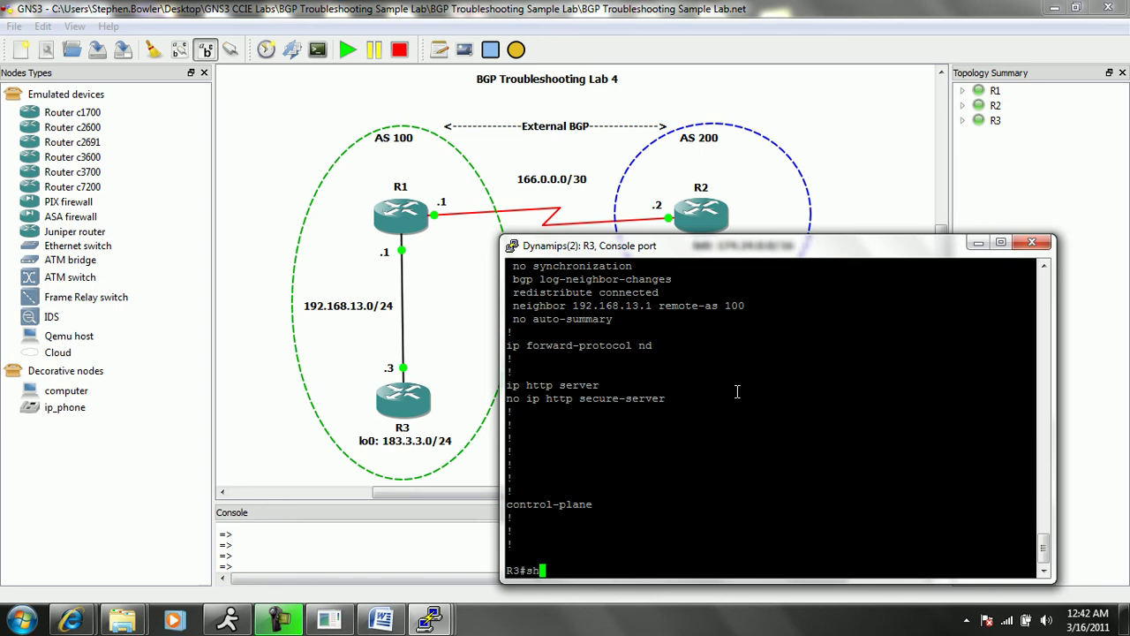
{"action": "key", "text": "Tab"}
{"action": "key", "text": "Return"}
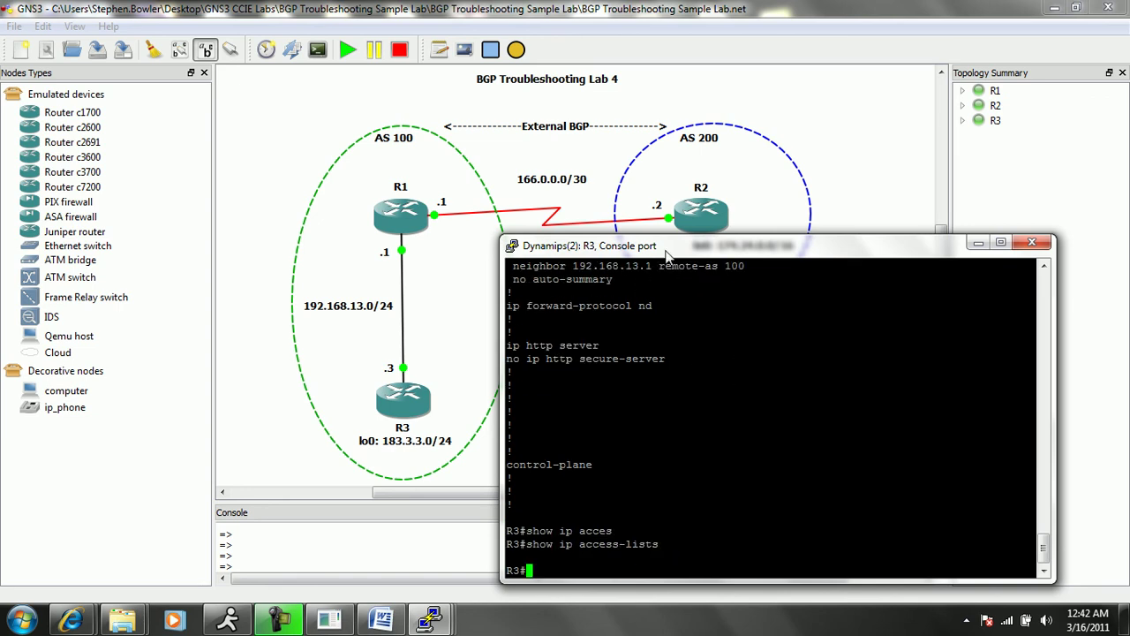
{"action": "left_click_drag", "start_coordinate": [669, 251], "coordinate": [686, 277]}
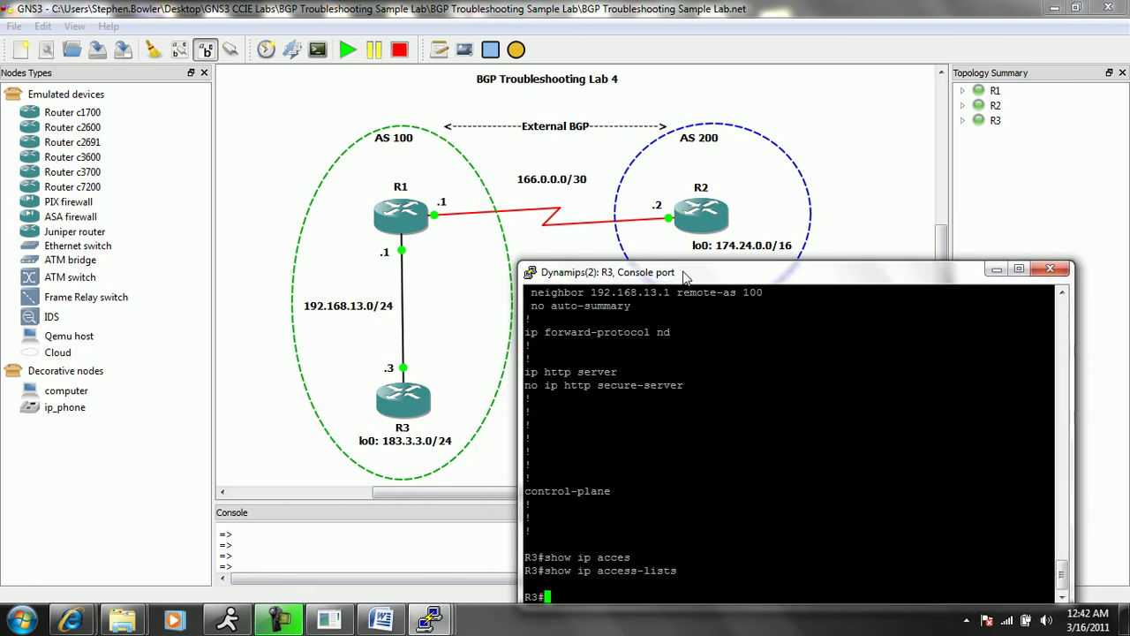
{"action": "left_click_drag", "start_coordinate": [686, 277], "coordinate": [682, 260]}
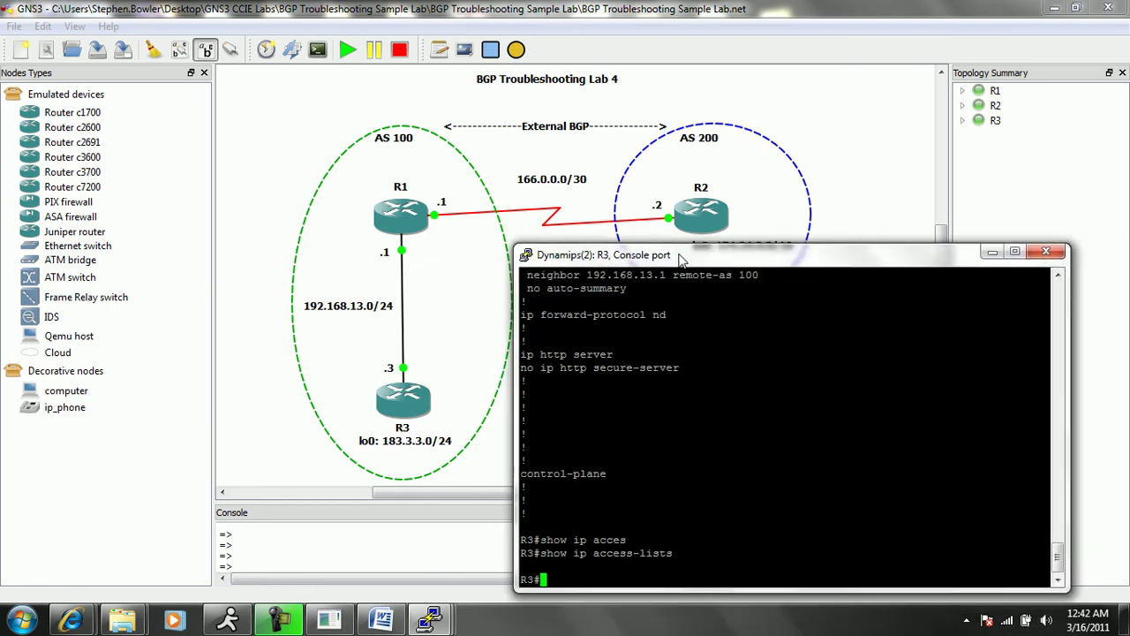
{"action": "left_click", "coordinate": [986, 251]}
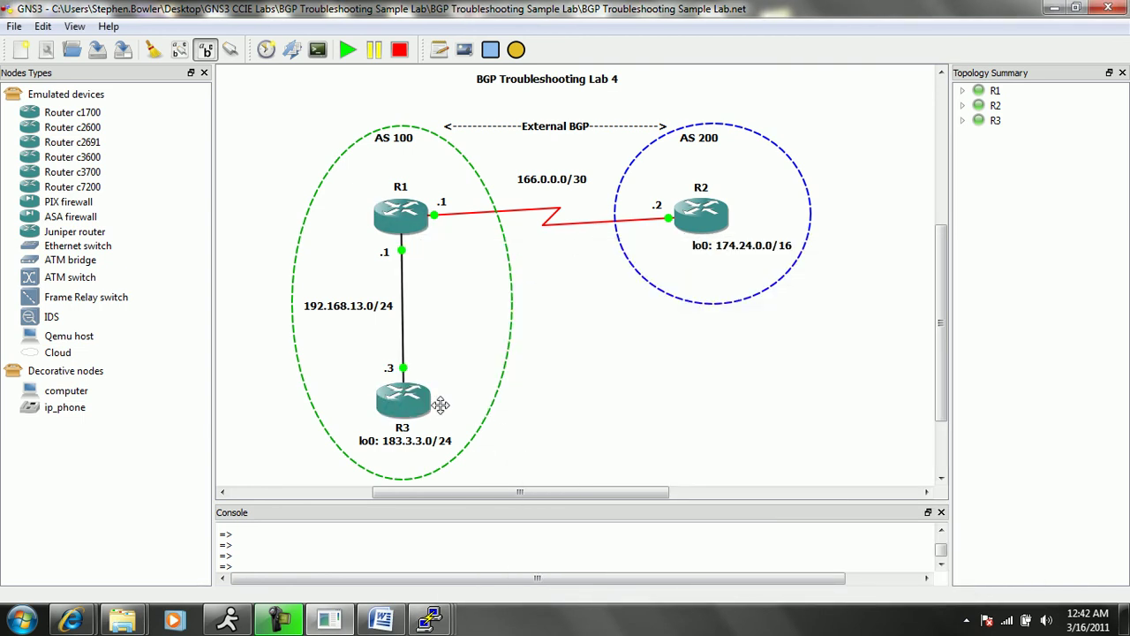
Open R1's console and run 'show ip route', spotting 183.3.3.0 learned via 192.168.13.3.
{"action": "mouse_move", "coordinate": [424, 227]}
{"action": "left_click", "coordinate": [436, 621]}
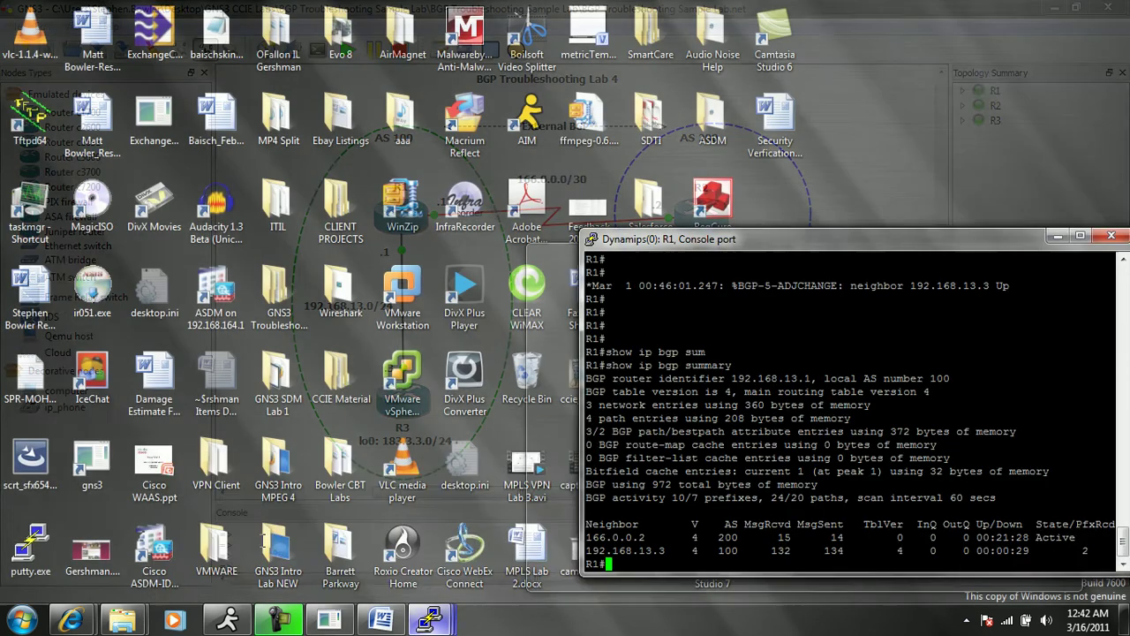
{"action": "left_click", "coordinate": [248, 526]}
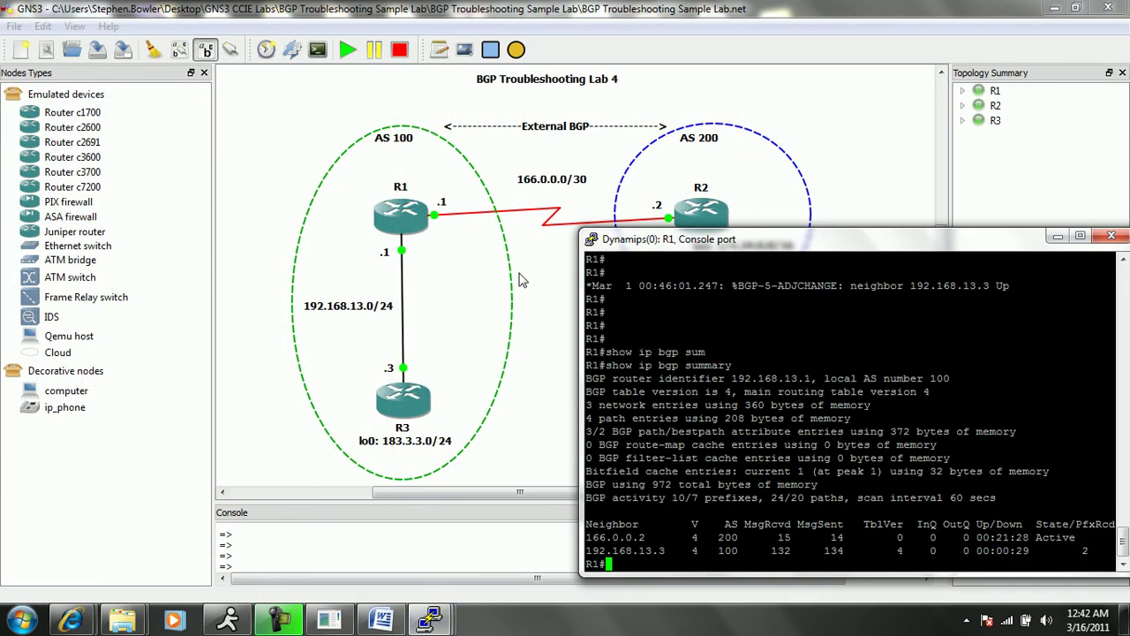
{"action": "mouse_move", "coordinate": [724, 237]}
{"action": "left_mouse_down"}
{"action": "mouse_move", "coordinate": [627, 223]}
{"action": "mouse_move", "coordinate": [711, 228]}
{"action": "left_mouse_up"}
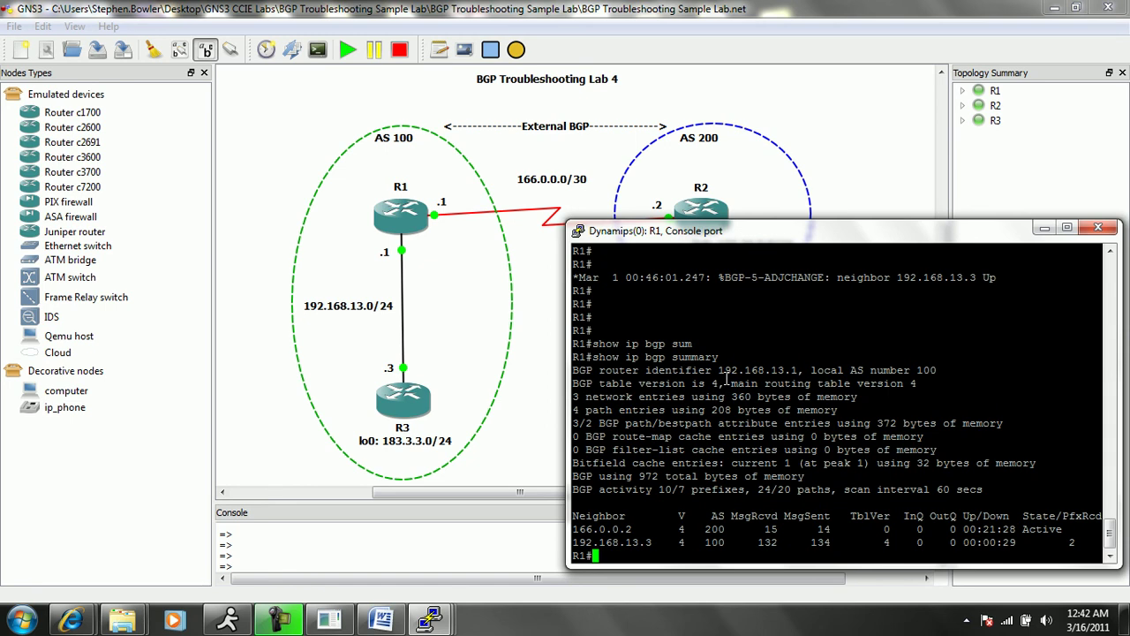
{"action": "type", "text": "show ip route"}
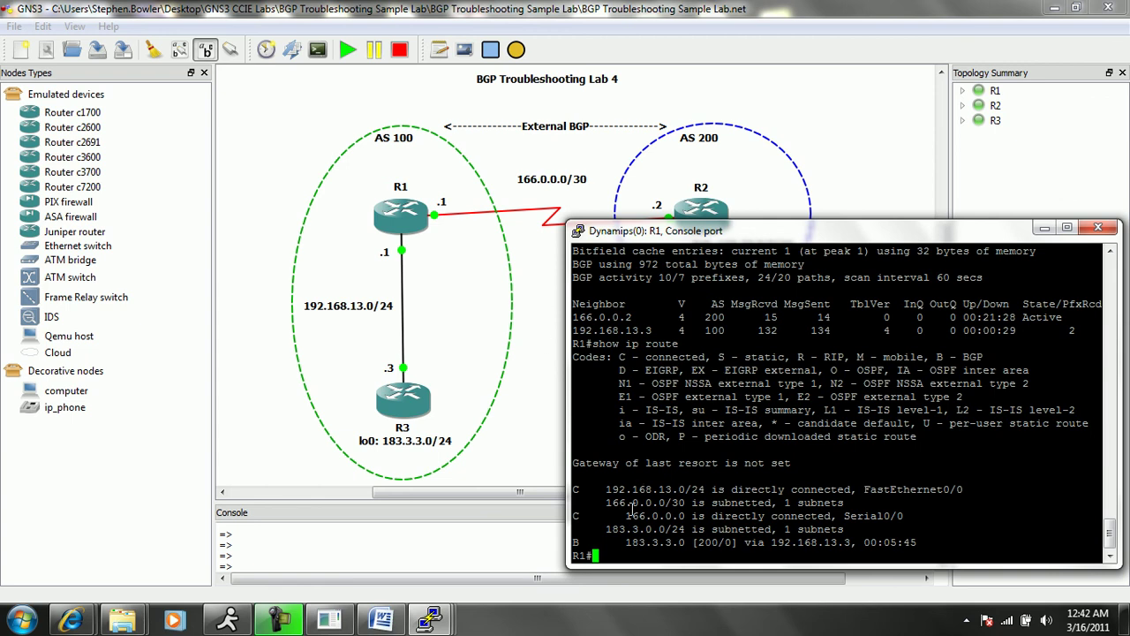
{"action": "left_click_drag", "start_coordinate": [593, 529], "coordinate": [669, 529]}
{"action": "left_click_drag", "start_coordinate": [689, 242], "coordinate": [645, 244]}
{"action": "left_click_drag", "start_coordinate": [553, 545], "coordinate": [628, 546]}
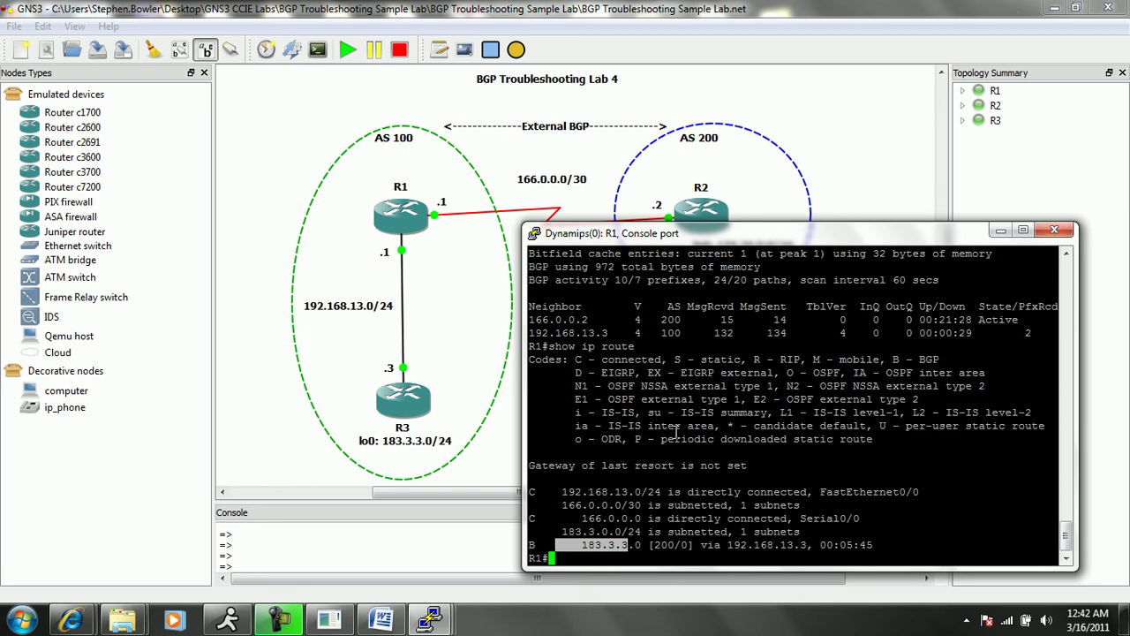
Ping R2 at 166.0.0.2 from R1, getting 5/5 success.
{"action": "type", "text": "ping 1"}
{"action": "type", "text": "66.0.0.2"}
{"action": "key", "text": "Return"}
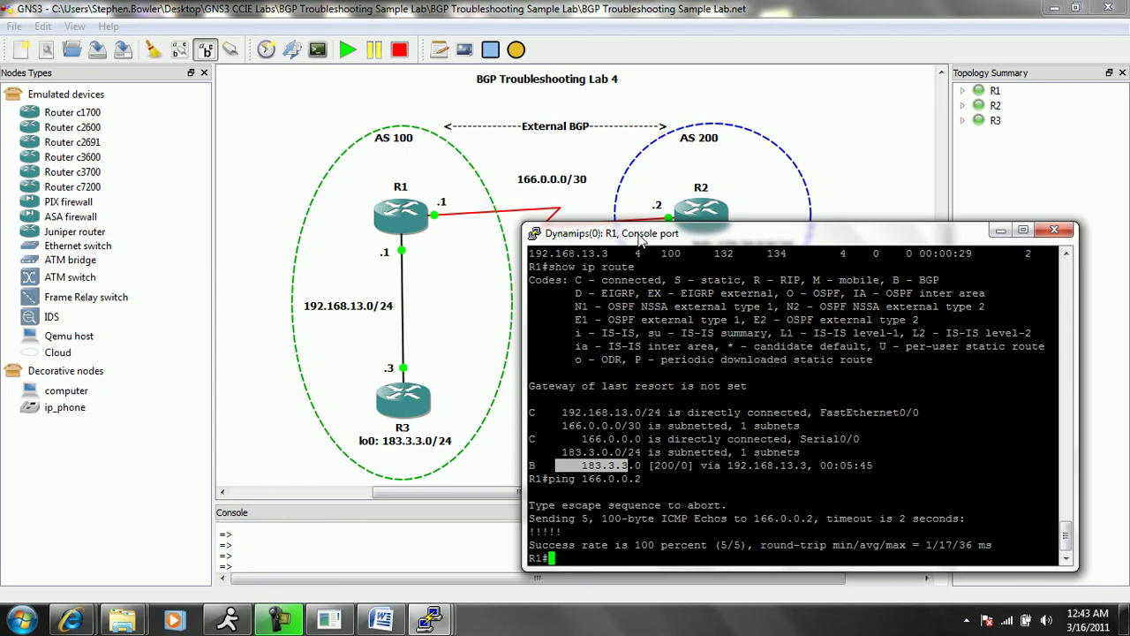